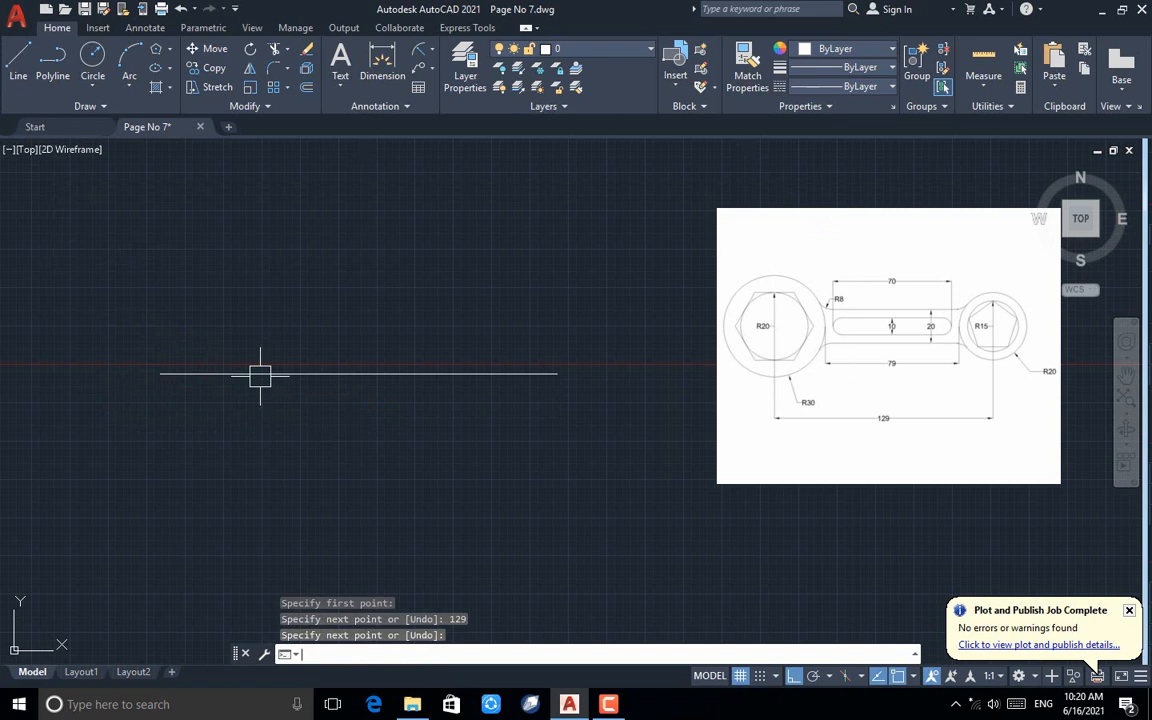
# Draw two concentric circles with radii 20 and 30 centred on the left endpoint of the horizontal line
pyautogui.click(92, 56)
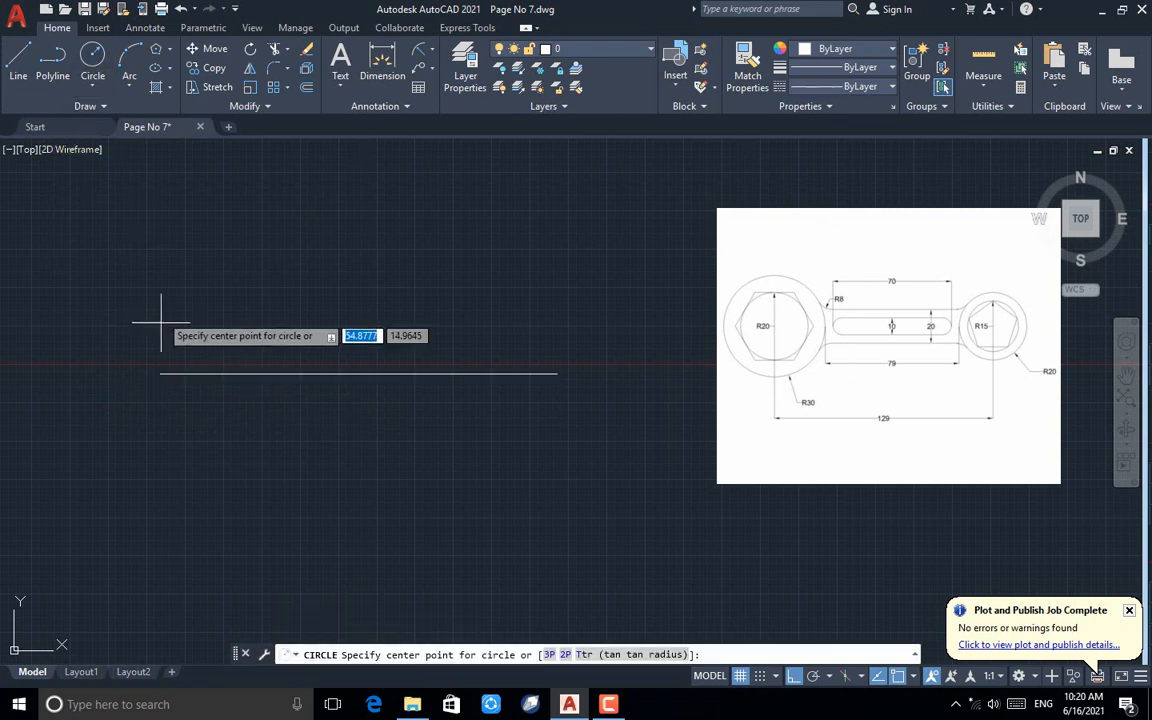
pyautogui.click(160, 374)
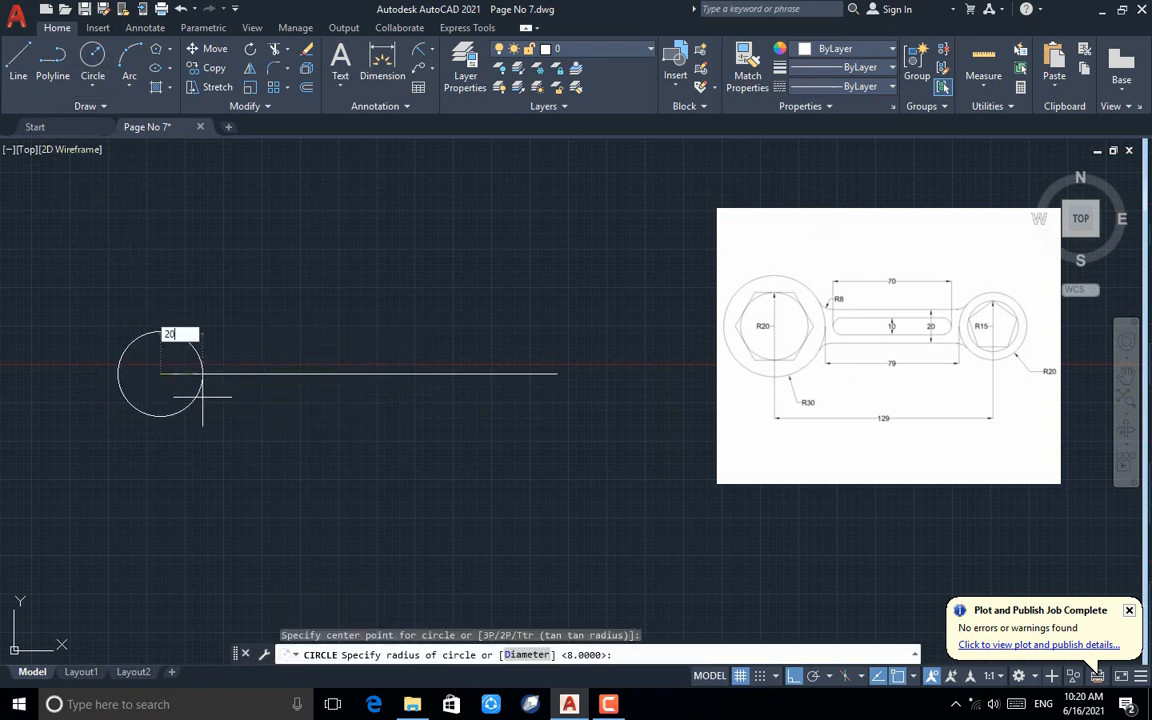
pyautogui.press('Return')
pyautogui.press('Return')
pyautogui.click(160, 374)
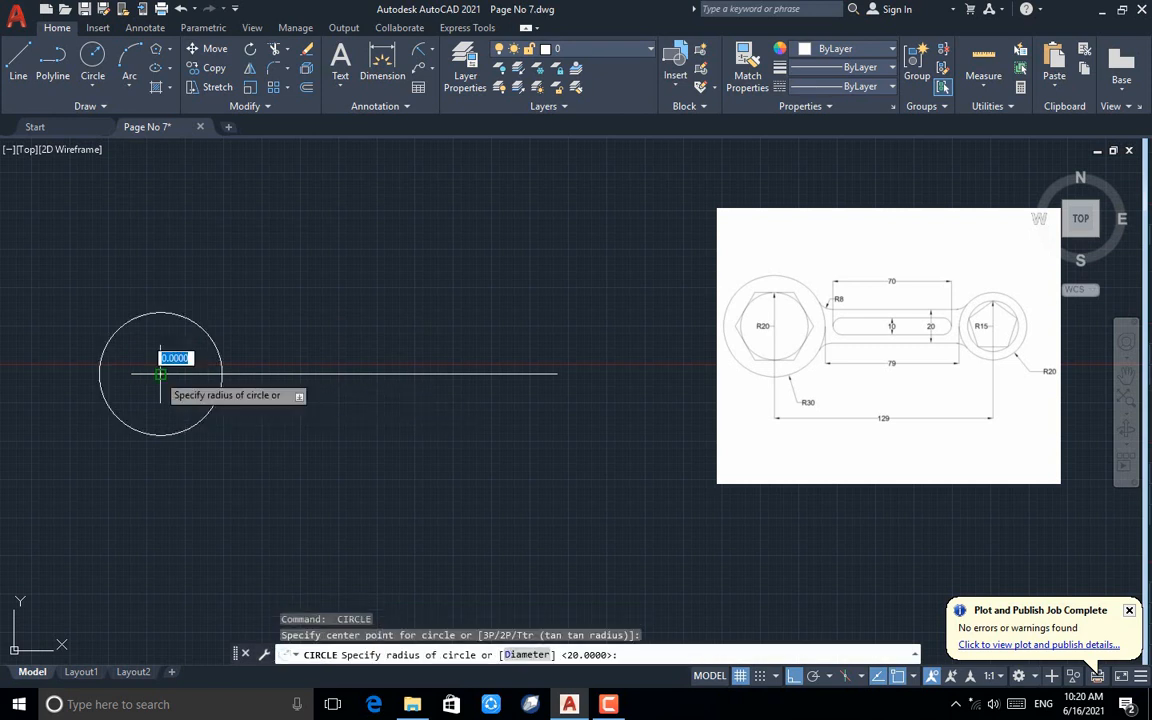
pyautogui.write('30')
pyautogui.press('Return')
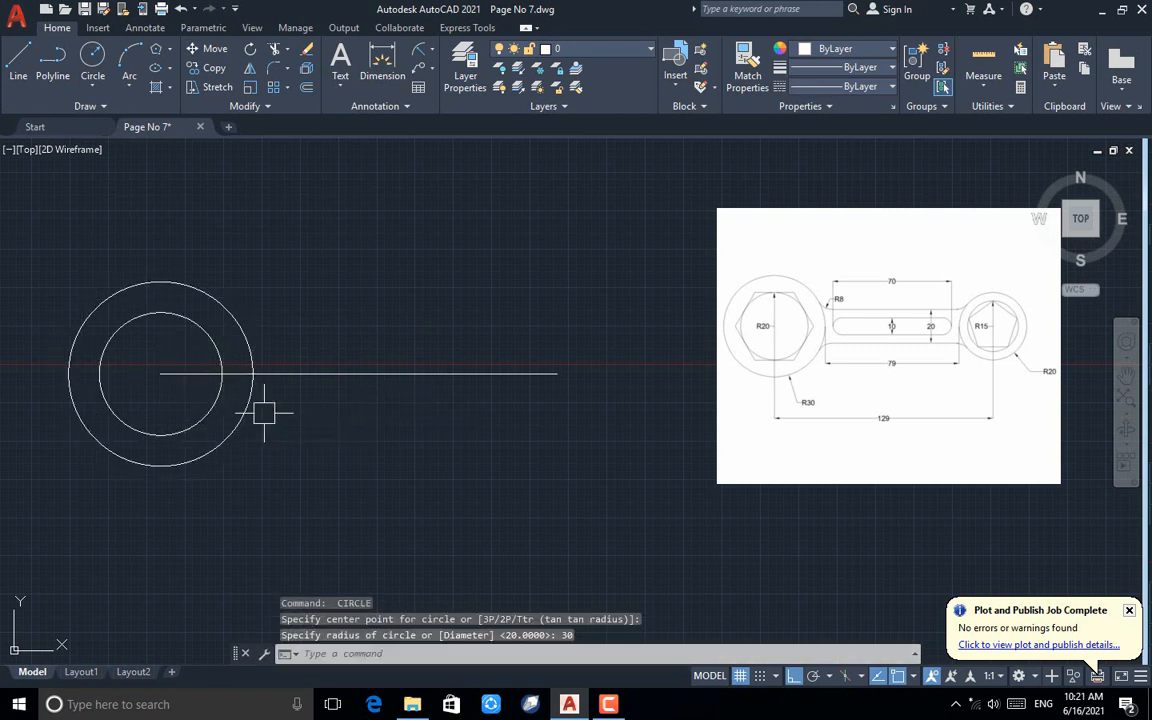
# Draw two concentric circles with radii 15 and 20 centred on the right endpoint of the horizontal line
pyautogui.press('Return')
pyautogui.click(557, 374)
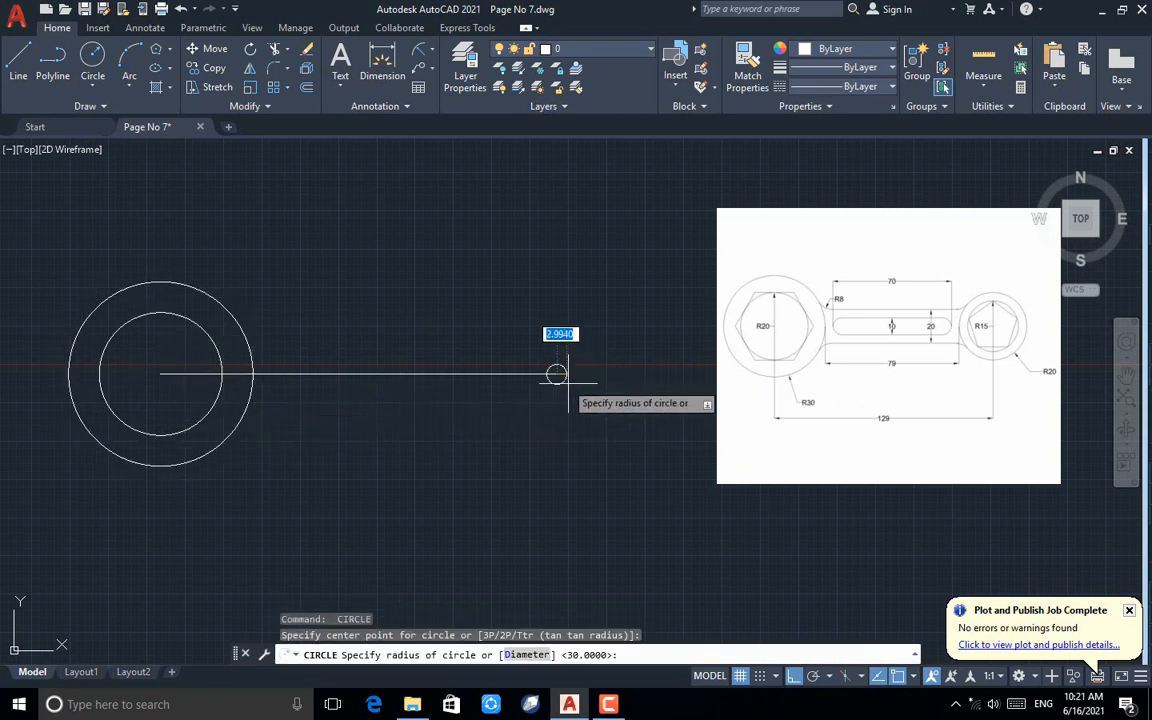
pyautogui.write('15')
pyautogui.press('Return')
pyautogui.press('Return')
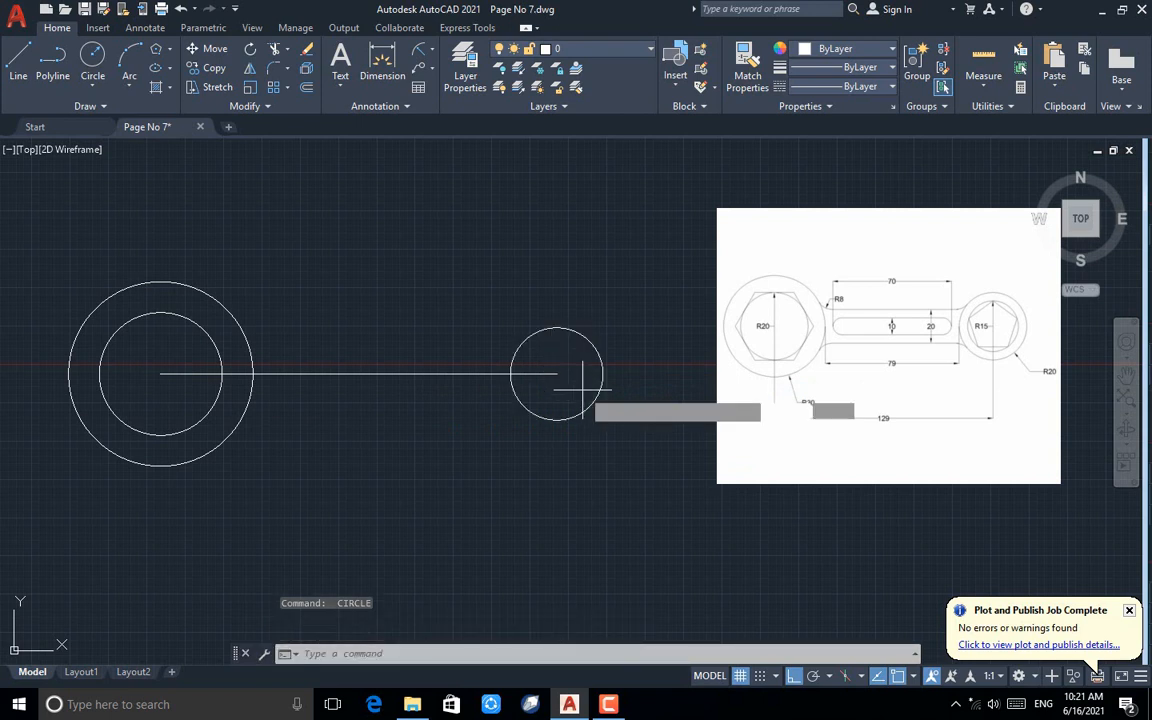
pyautogui.click(557, 374)
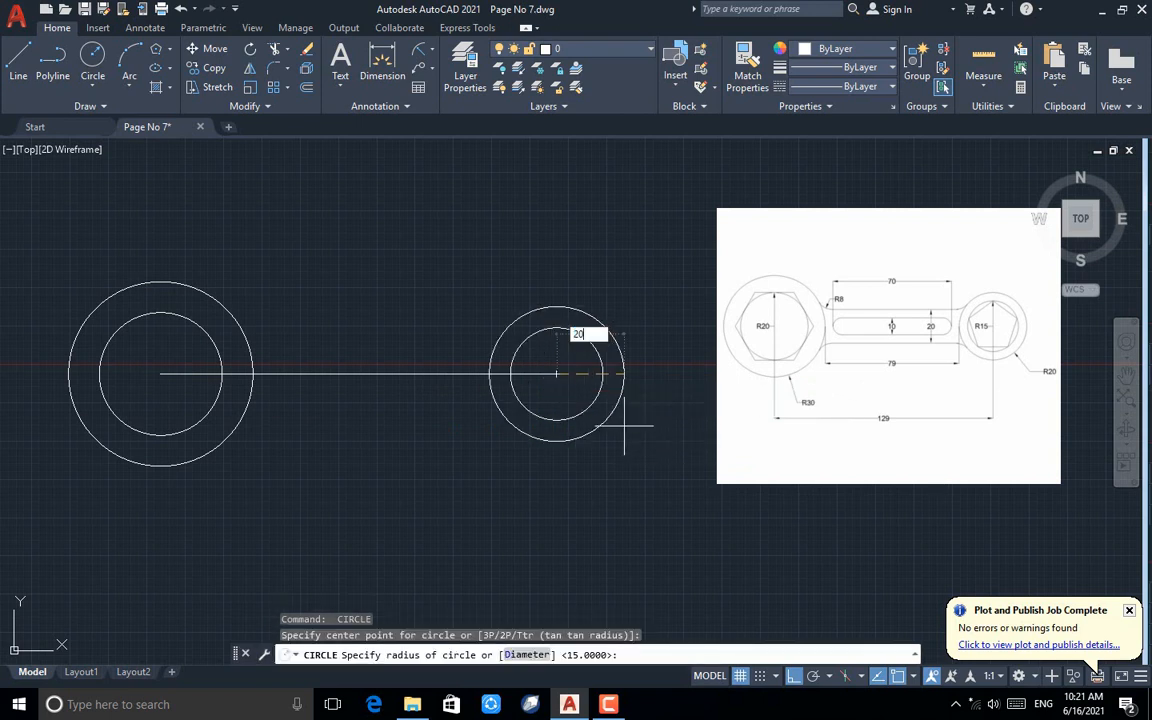
pyautogui.write('20')
pyautogui.press('Return')
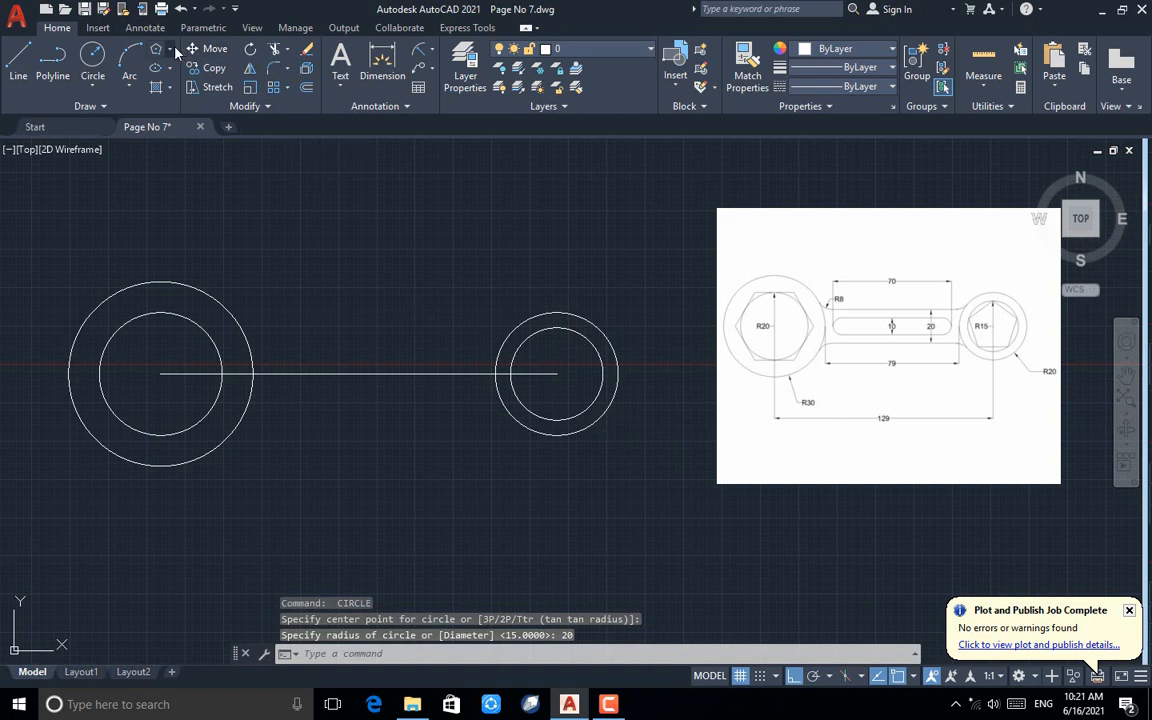
# Draw a 6-sided polygon circumscribed about the left radius 20 circle, with flat sides at top and bottom
pyautogui.click(172, 104)
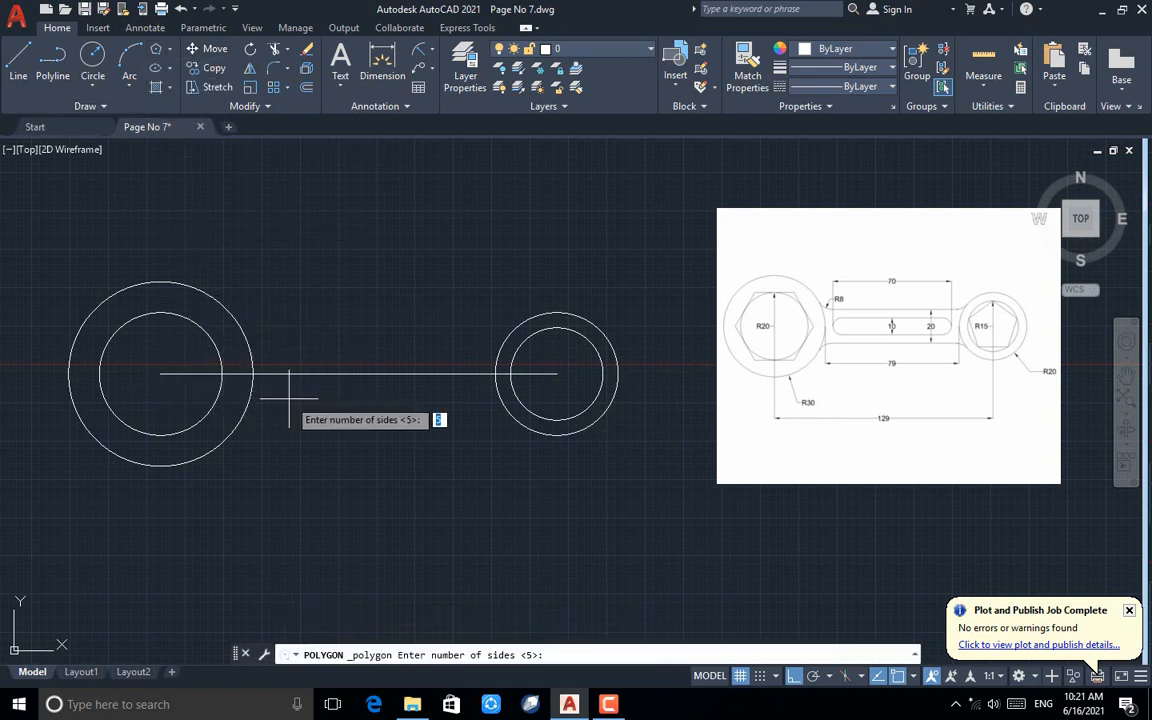
pyautogui.press('Return')
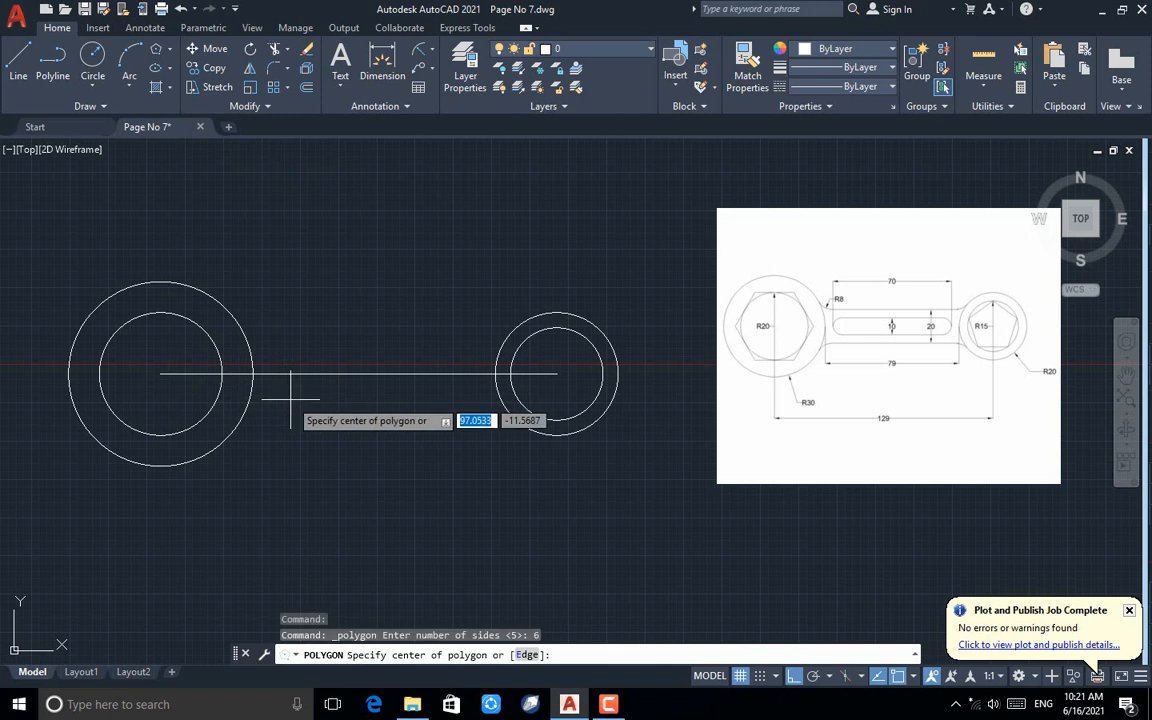
pyautogui.click(160, 374)
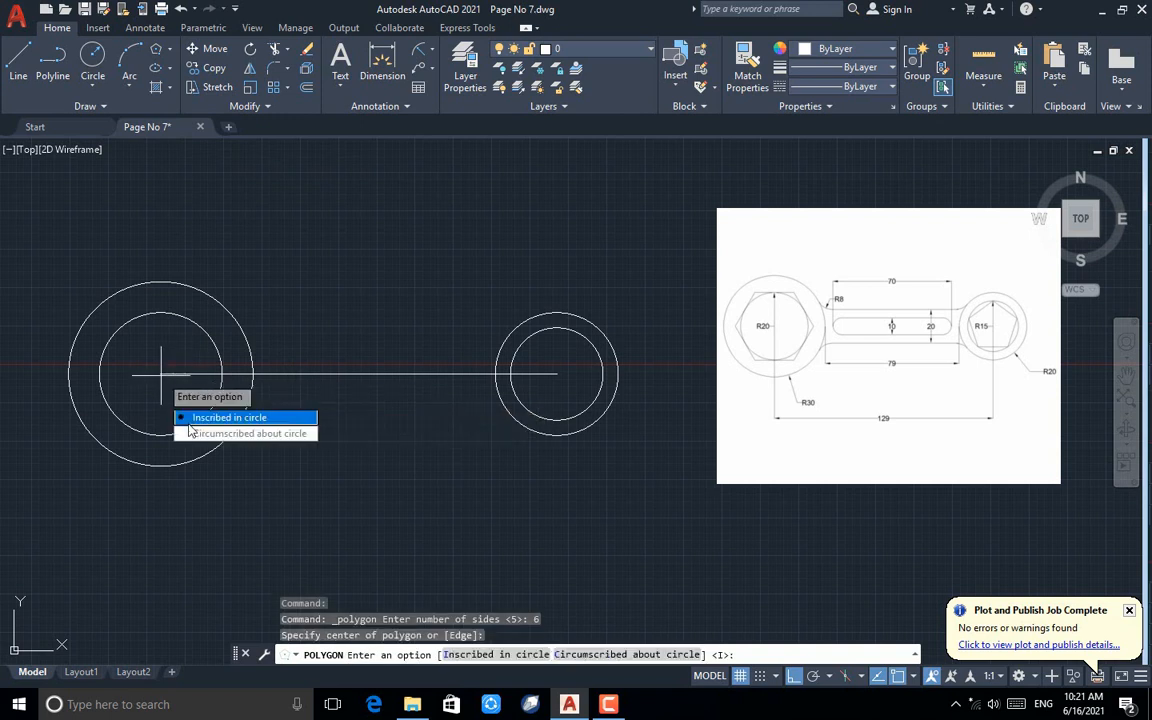
pyautogui.click(249, 433)
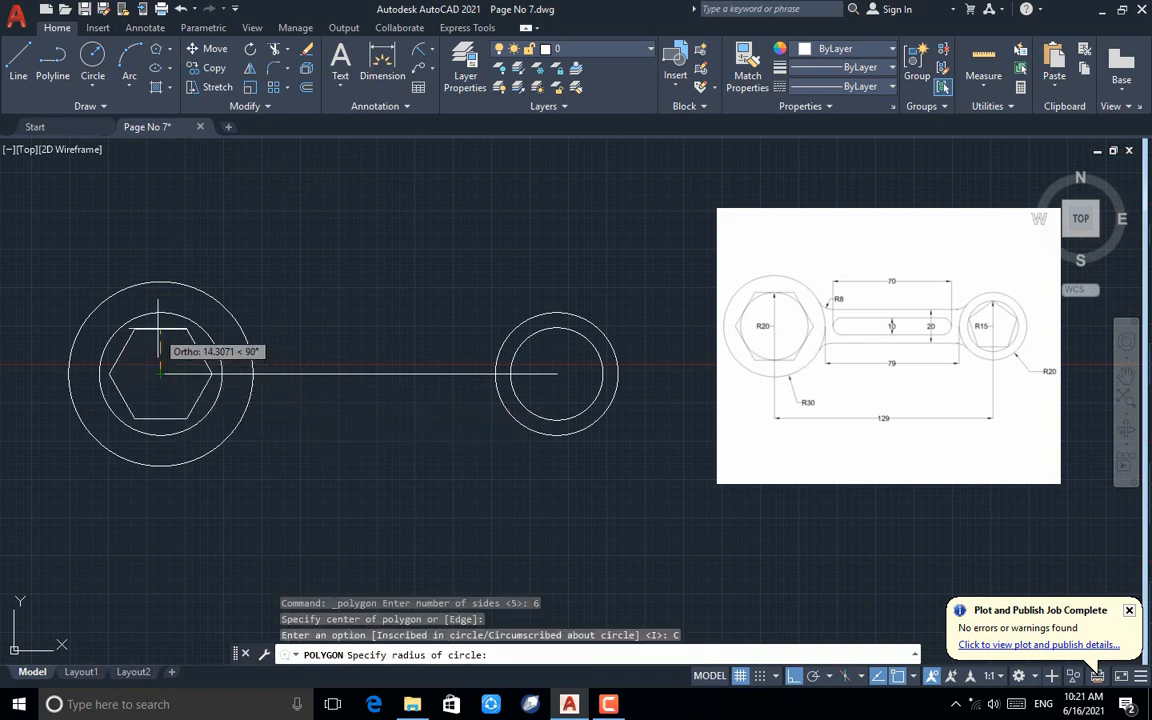
# Draw a 5-sided polygon inscribed in the right radius 15 circle, with one vertex at the circle's top quadrant
pyautogui.click(157, 52)
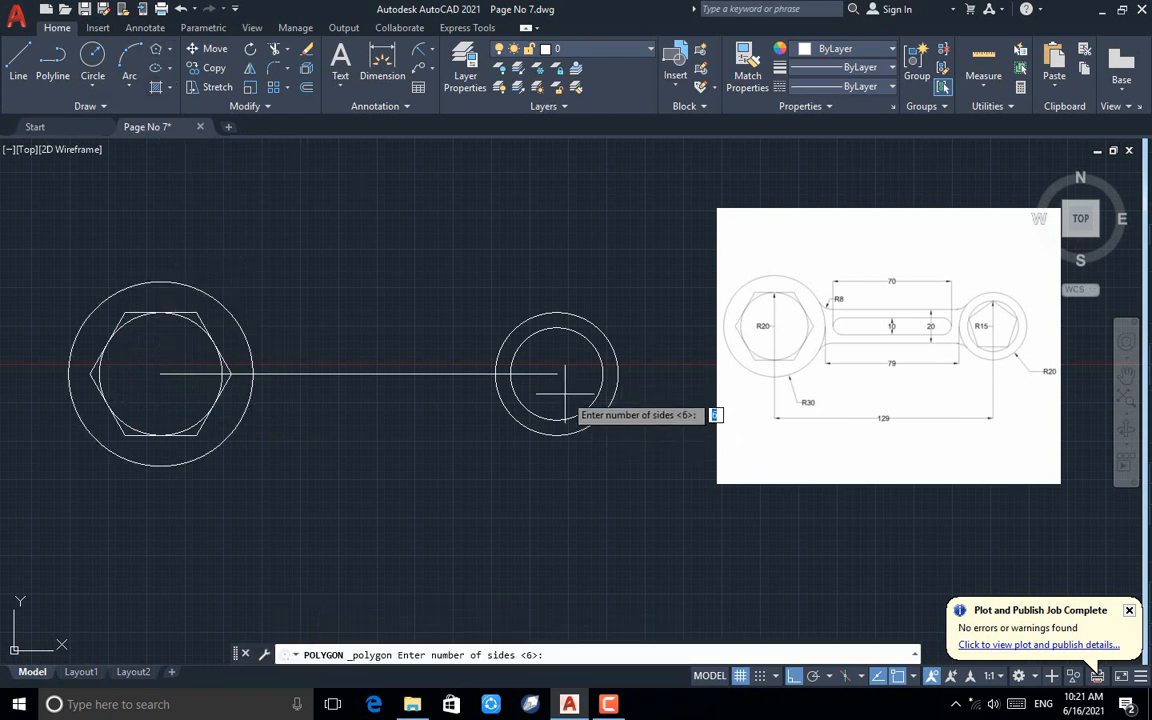
pyautogui.press('Return')
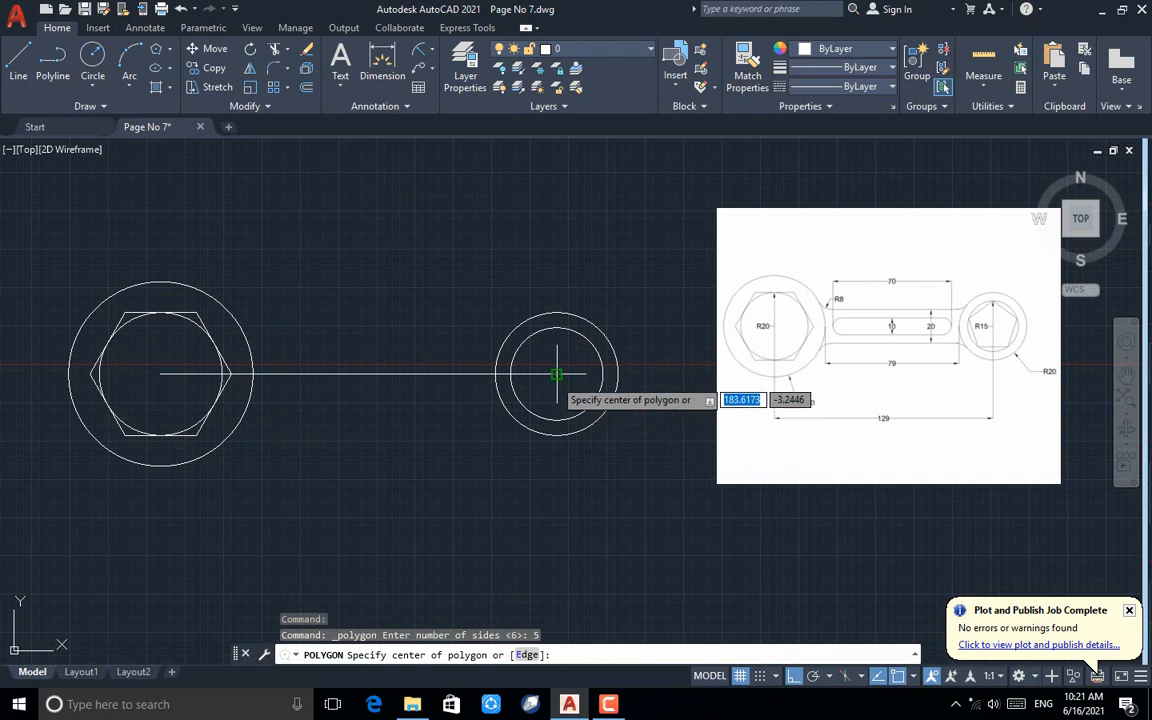
pyautogui.click(556, 375)
pyautogui.click(622, 420)
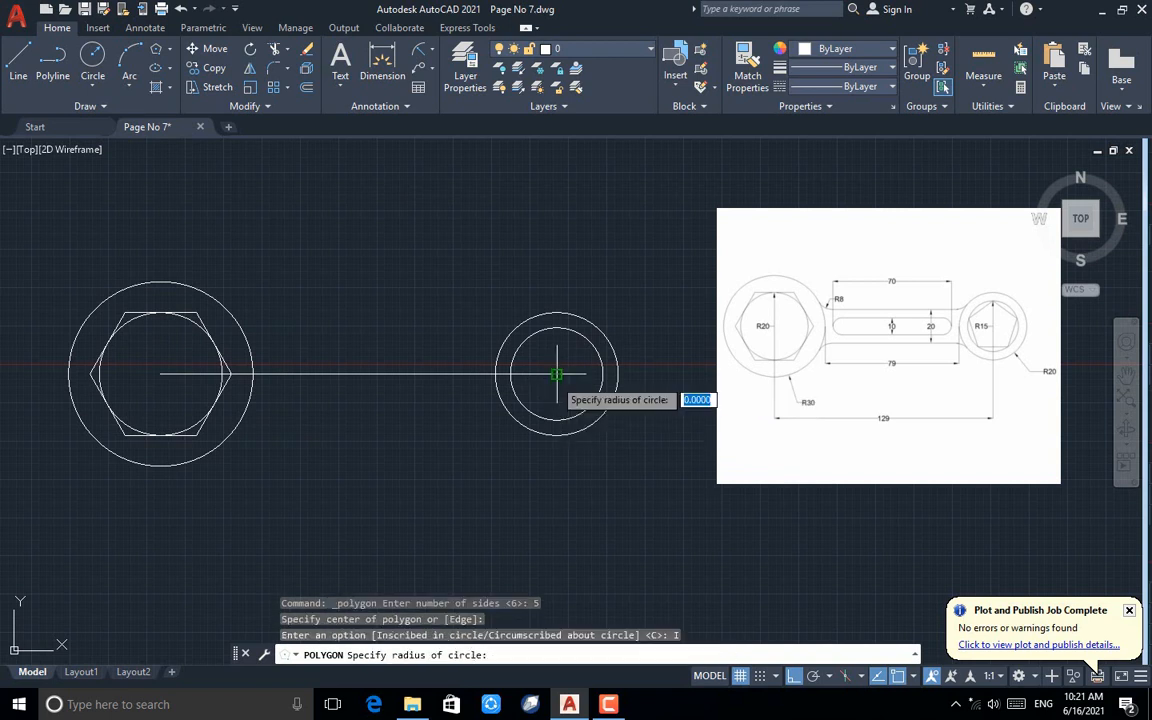
pyautogui.click(556, 327)
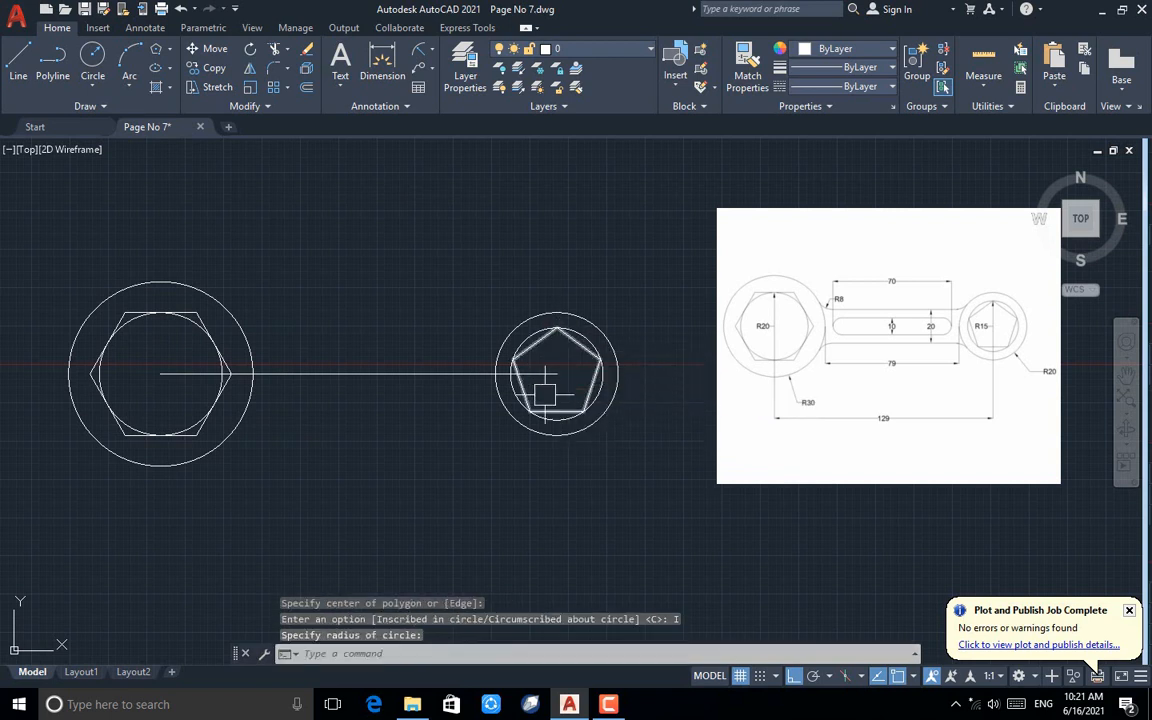
# Replace the centre-to-centre line with a horizontal line joining the facing quadrants of the two outer circles
pyautogui.click(420, 377)
pyautogui.press('Delete')
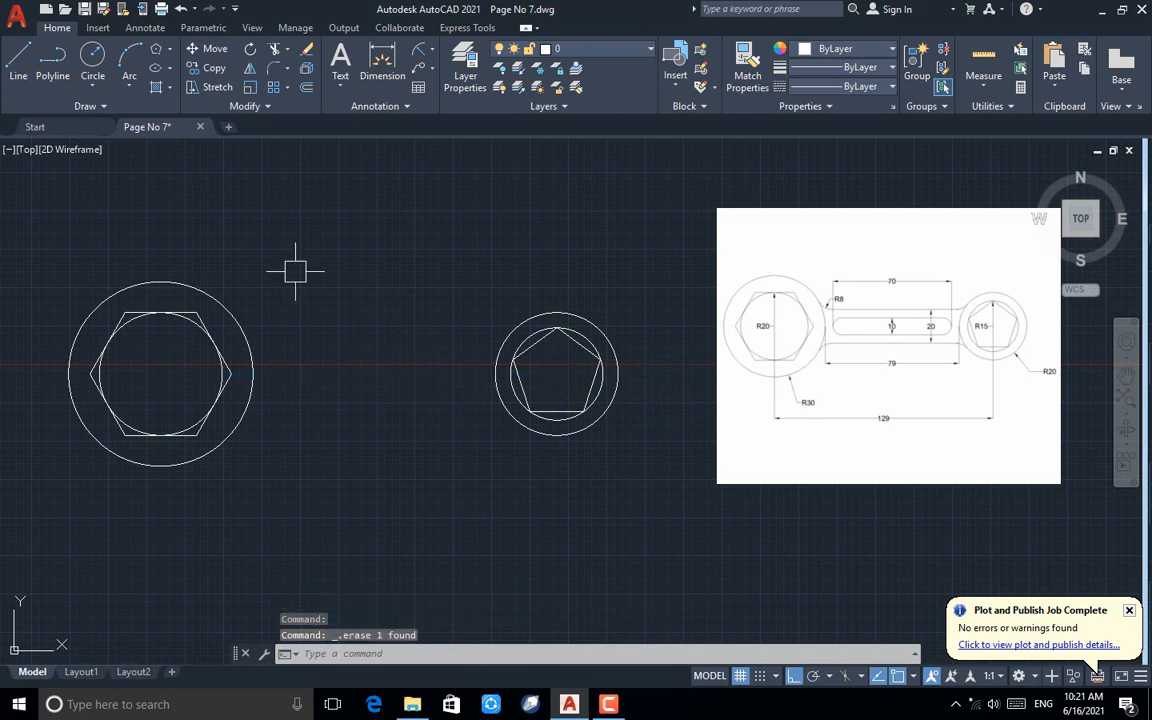
pyautogui.click(19, 66)
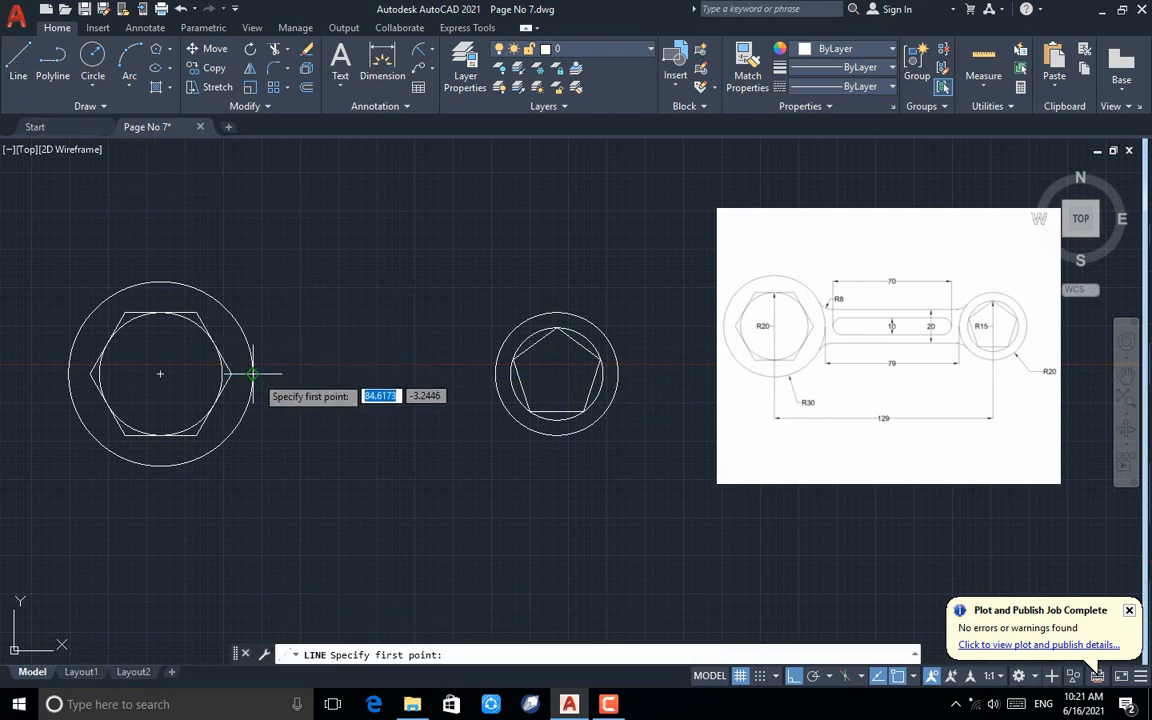
pyautogui.click(253, 374)
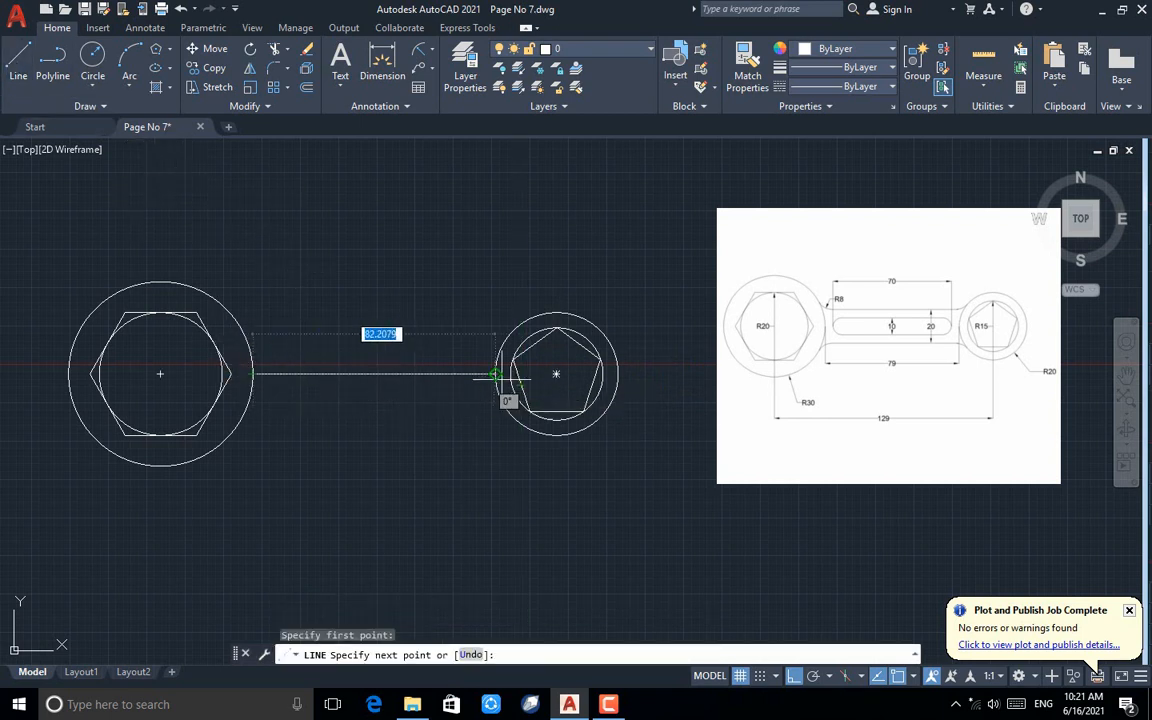
pyautogui.click(495, 374)
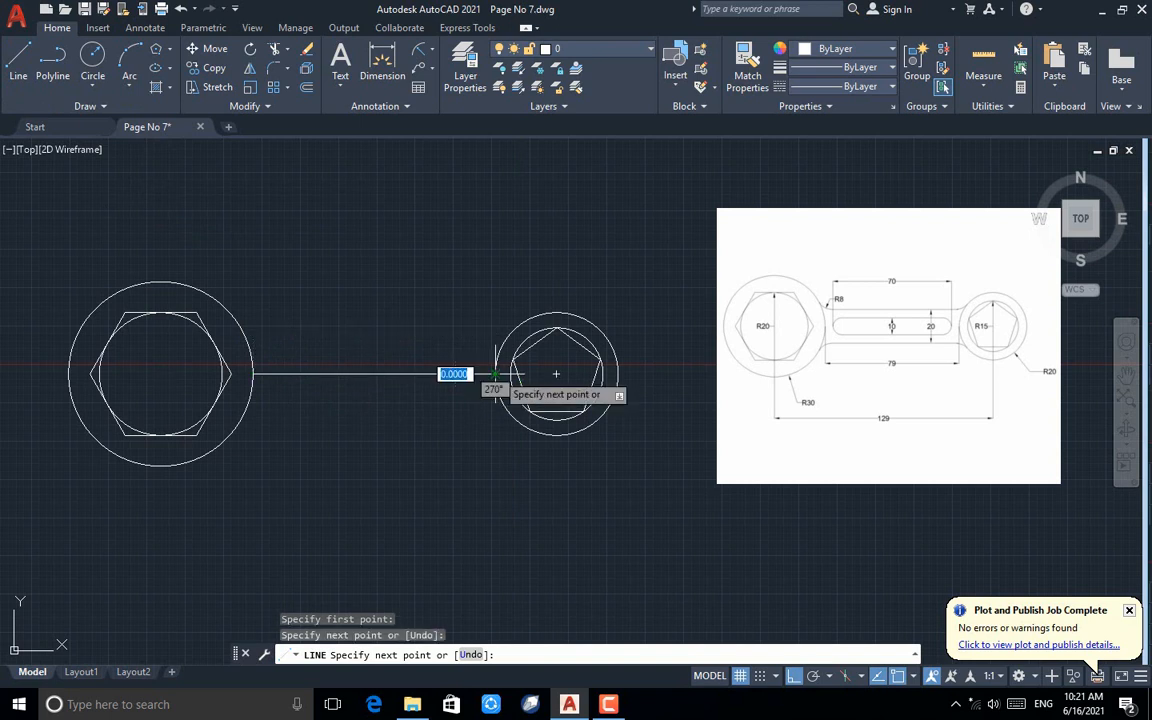
pyautogui.press('Return')
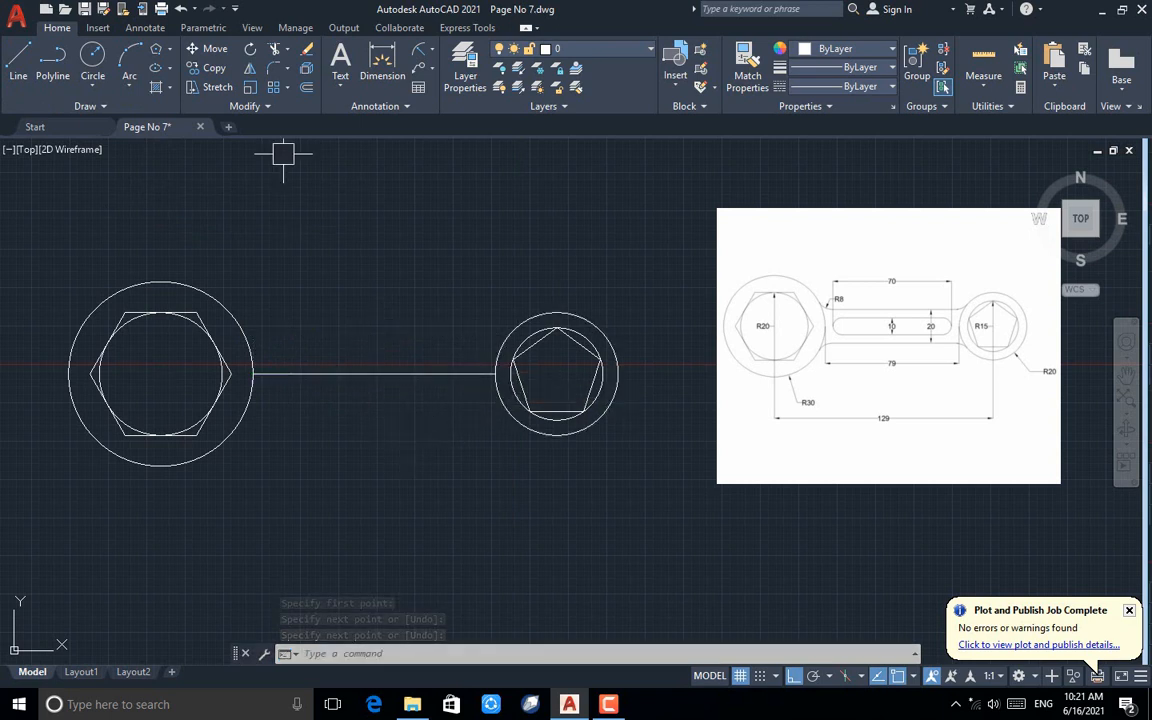
# Offset the connecting line by 10 to both sides, above and below, to form the handle's edges
pyautogui.click(307, 88)
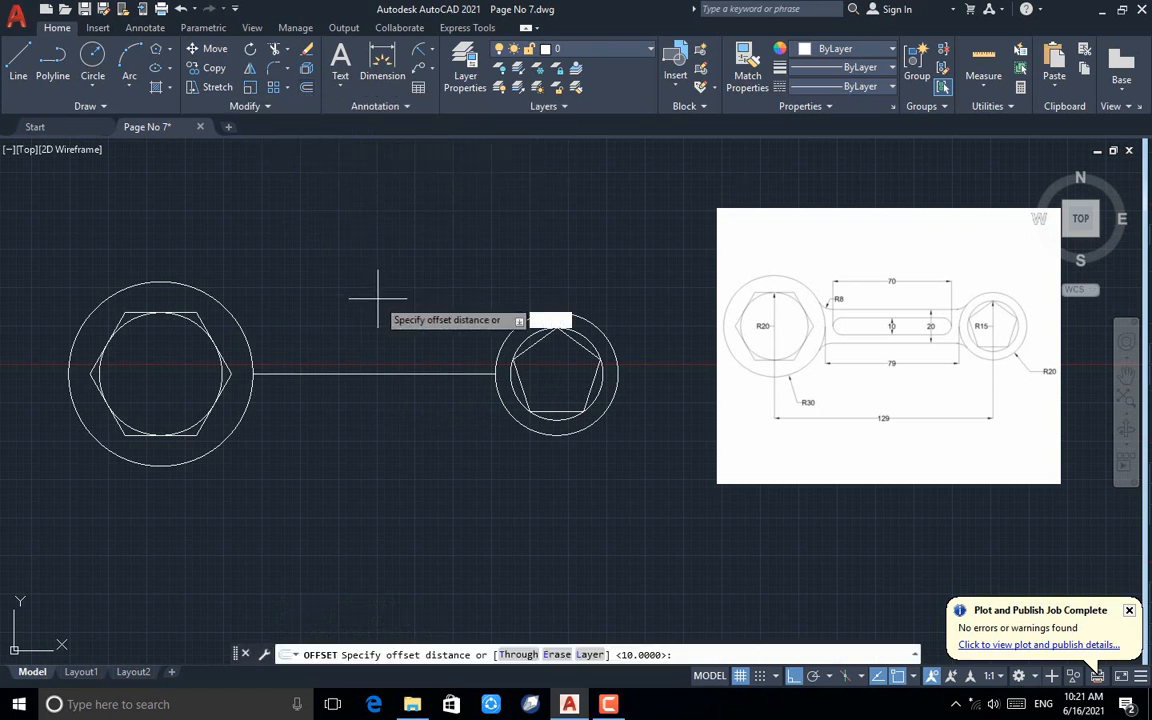
pyautogui.write('10')
pyautogui.press('Return')
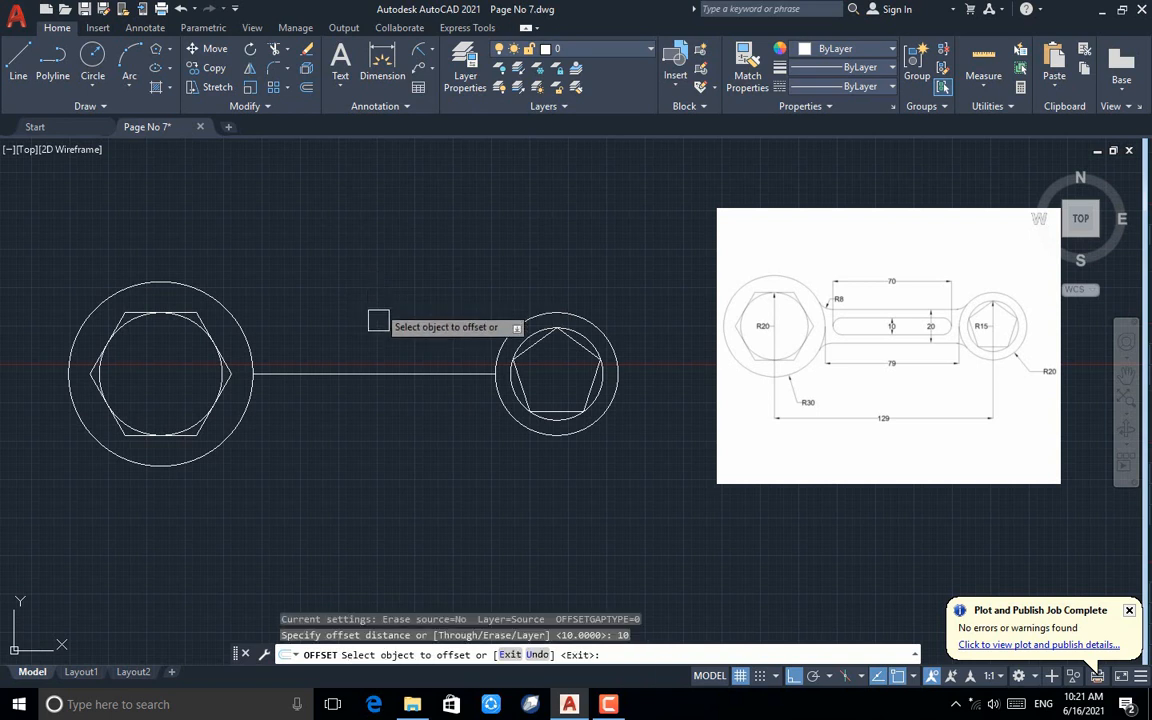
pyautogui.click(385, 374)
pyautogui.click(391, 250)
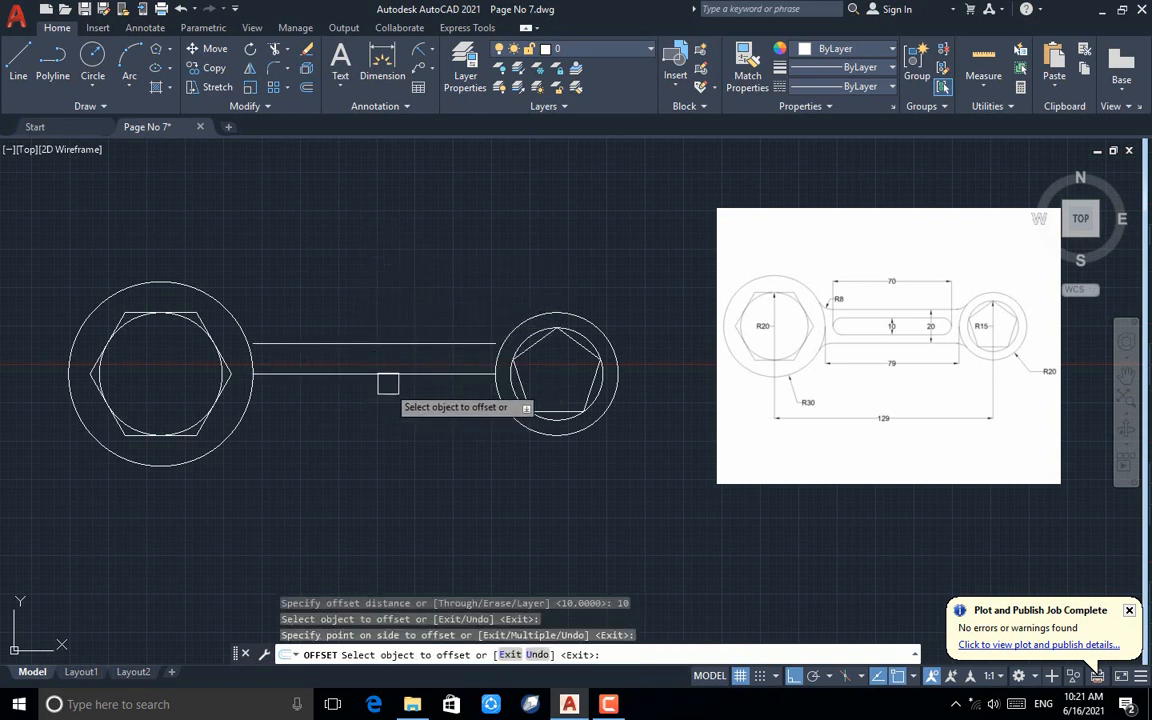
pyautogui.click(388, 378)
pyautogui.click(386, 432)
pyautogui.press('Escape')
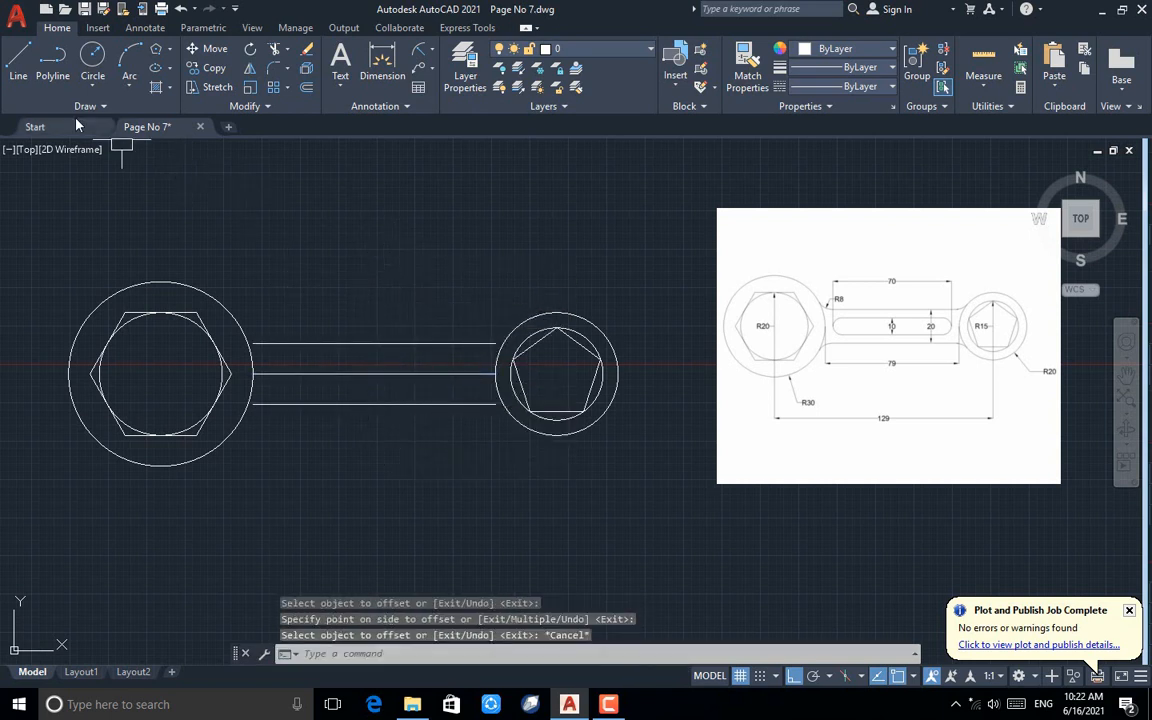
# Draw two horizontal lines of length 30 from the connecting line's midpoint, one to the right and one to the left
pyautogui.click(16, 62)
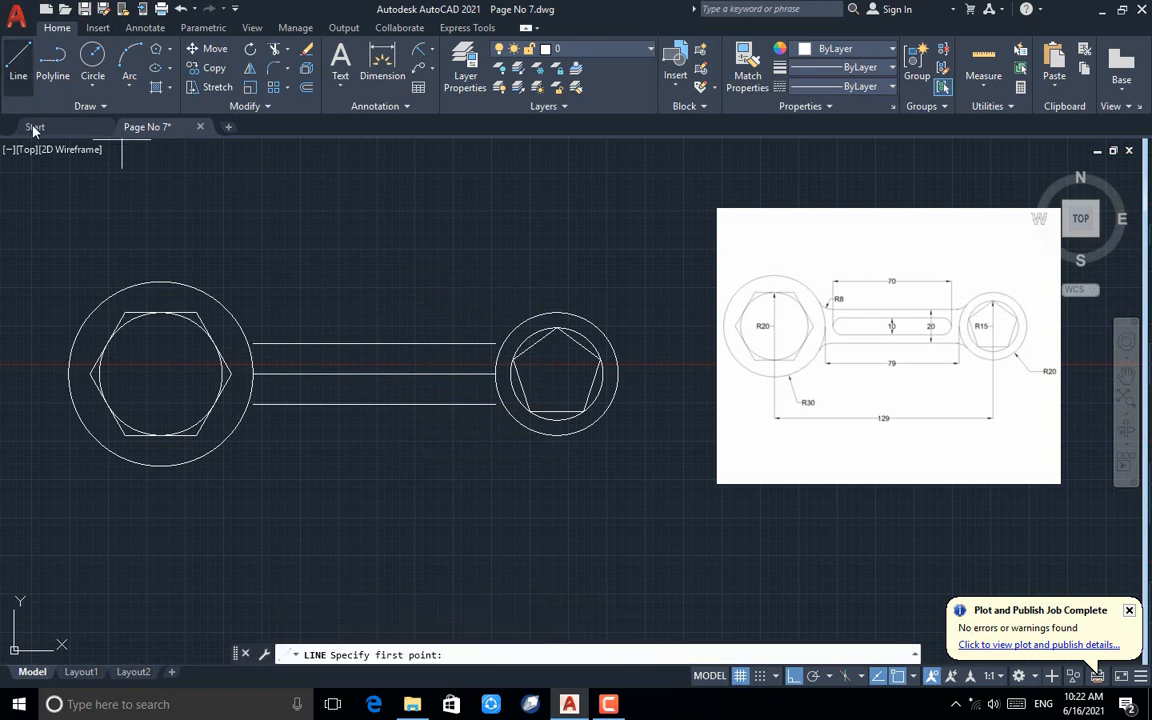
pyautogui.click(374, 375)
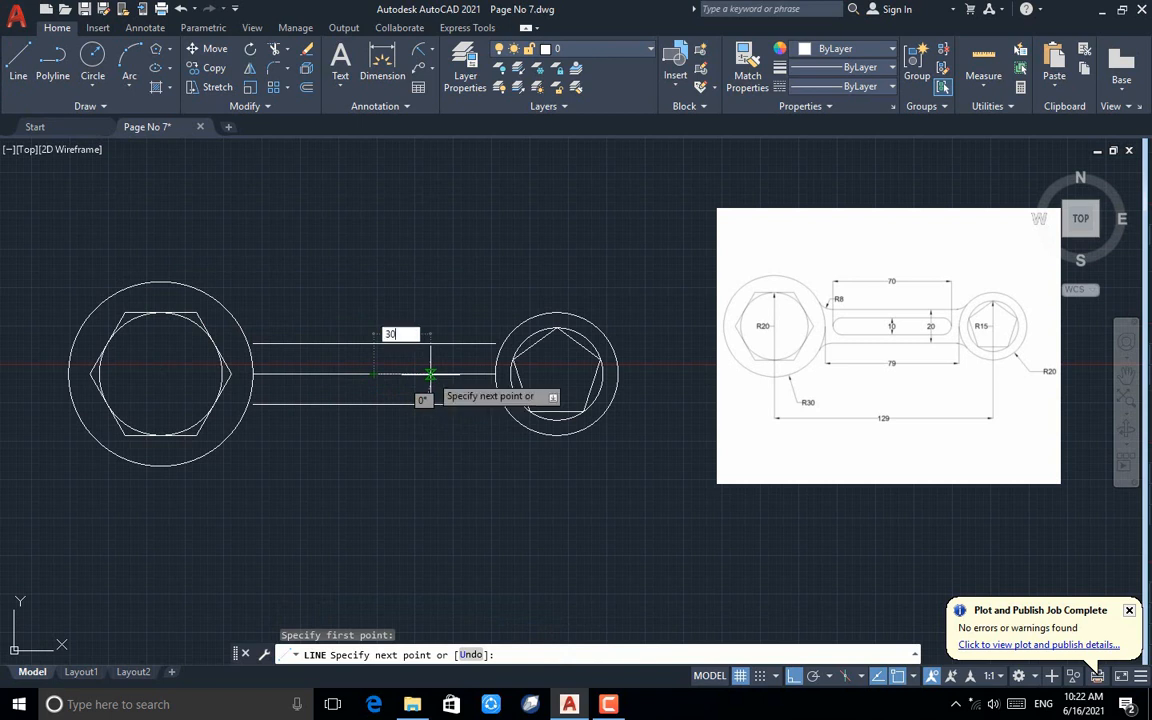
pyautogui.press('Return')
pyautogui.press('Return')
pyautogui.press('Return')
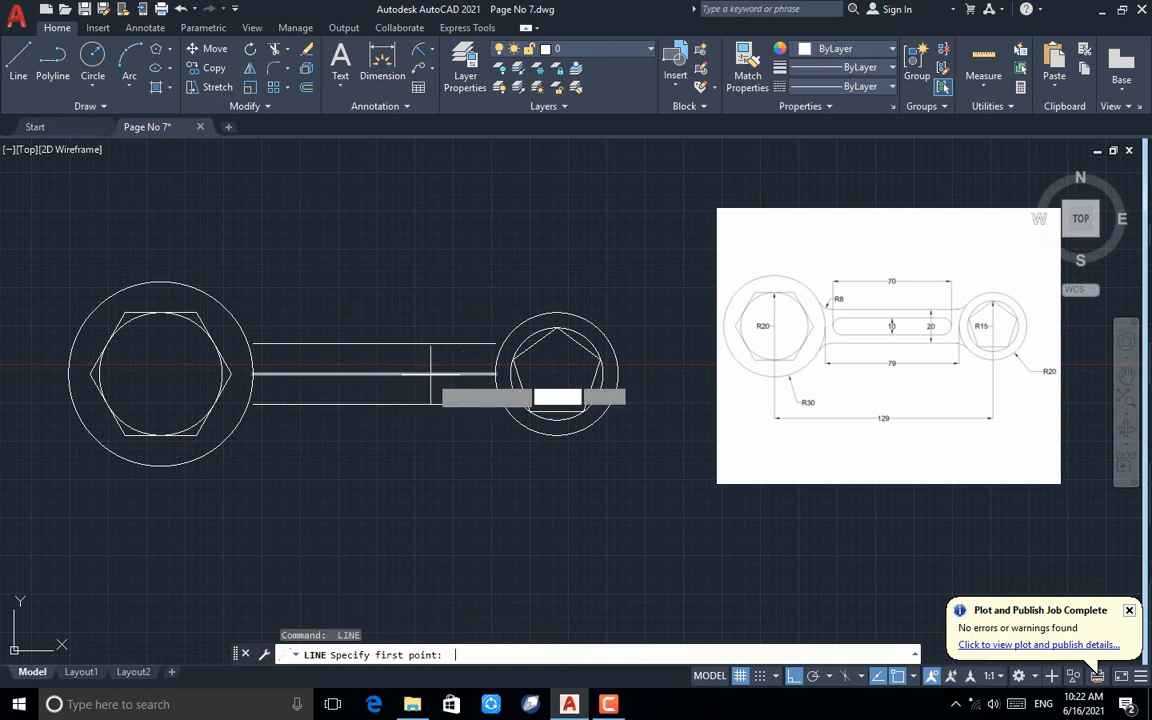
pyautogui.click(374, 375)
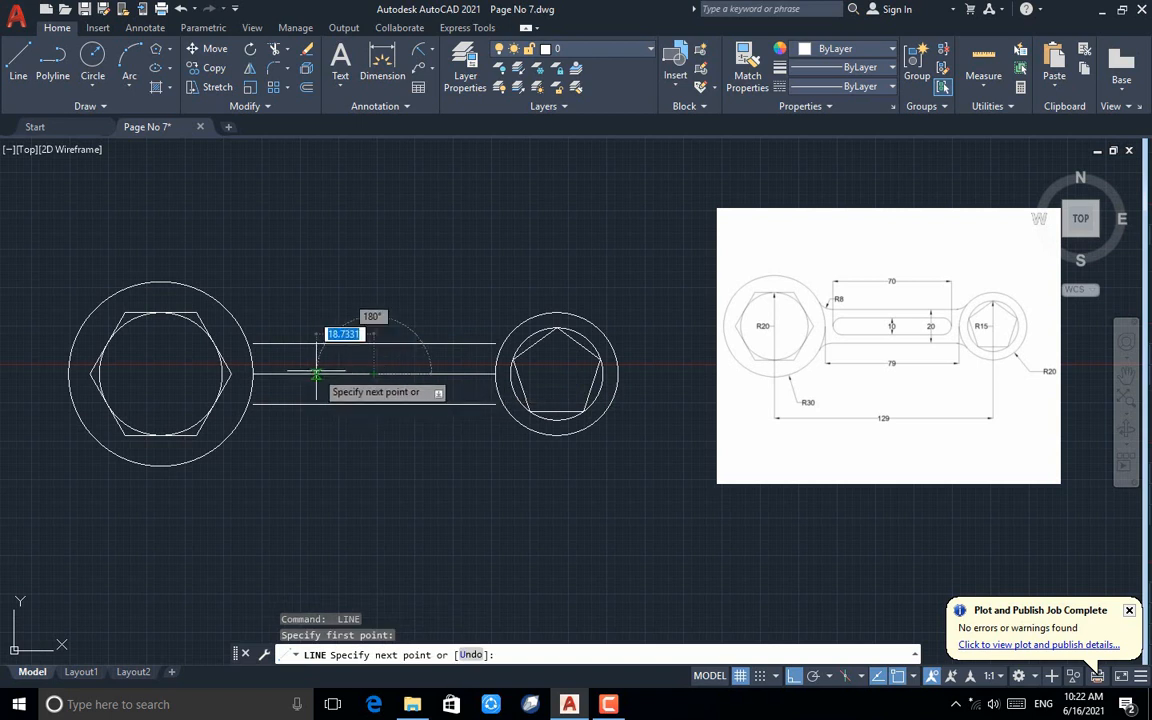
pyautogui.write('30')
pyautogui.press('Return')
pyautogui.press('Escape')
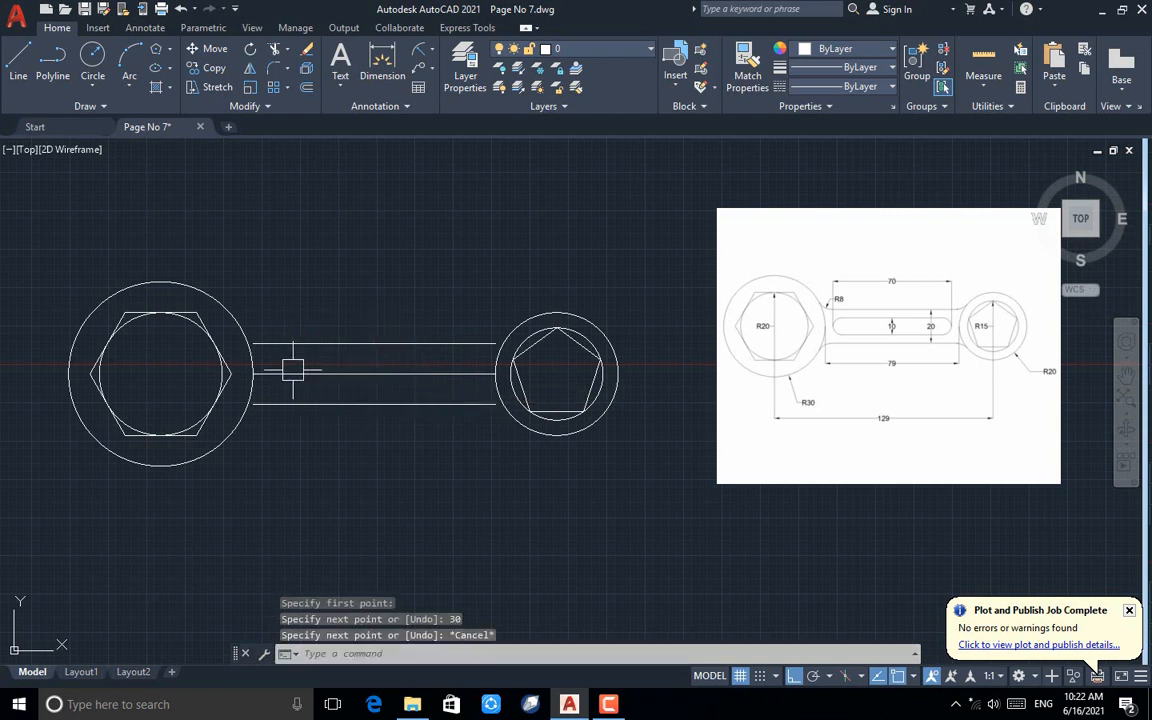
# Erase the full-length connecting line and join the two 30-long lines into a single line
pyautogui.click(265, 376)
pyautogui.press('Delete')
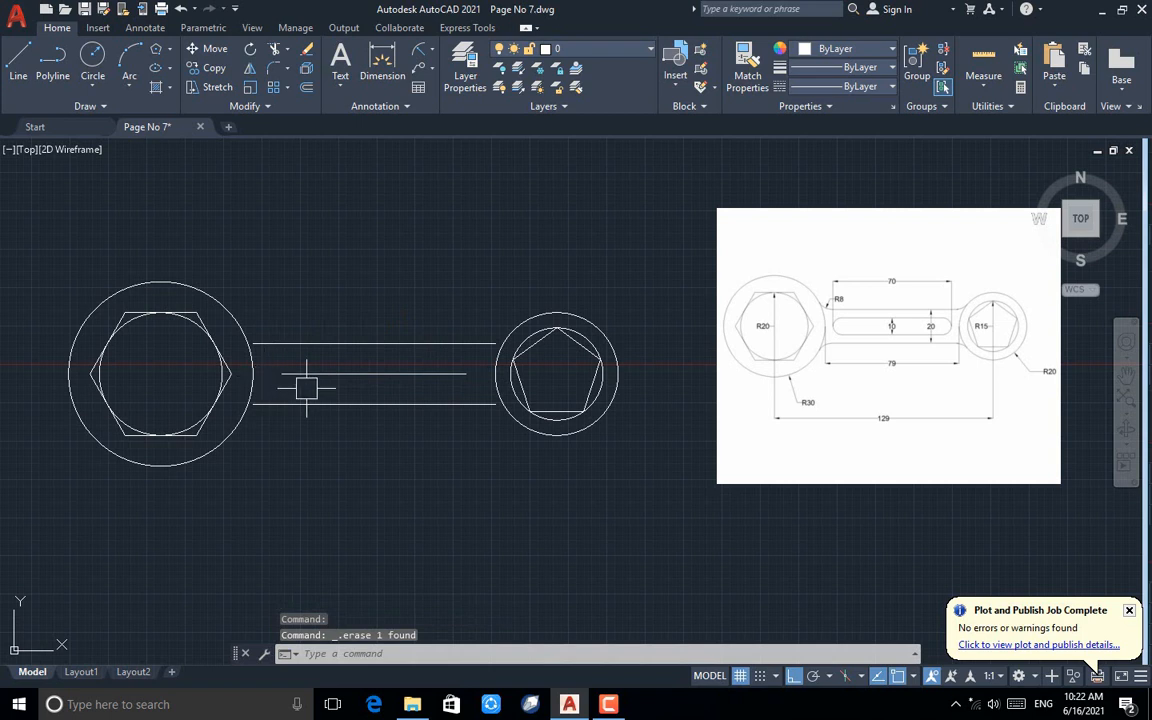
pyautogui.click(419, 384)
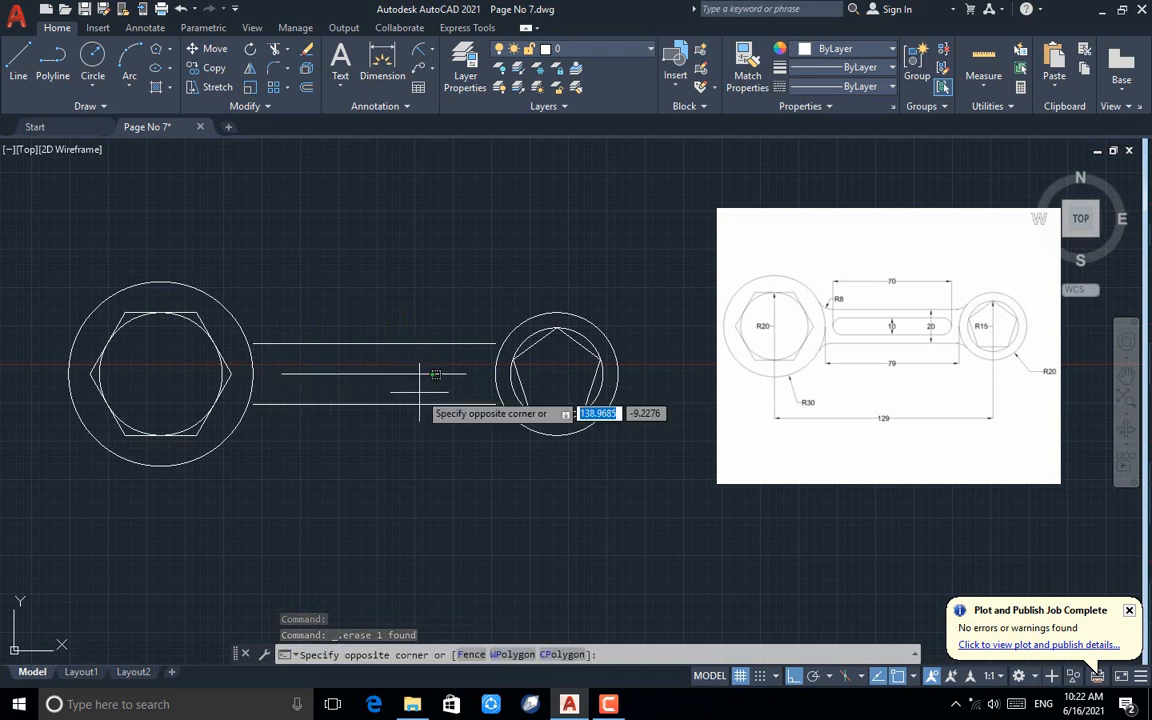
pyautogui.click(337, 369)
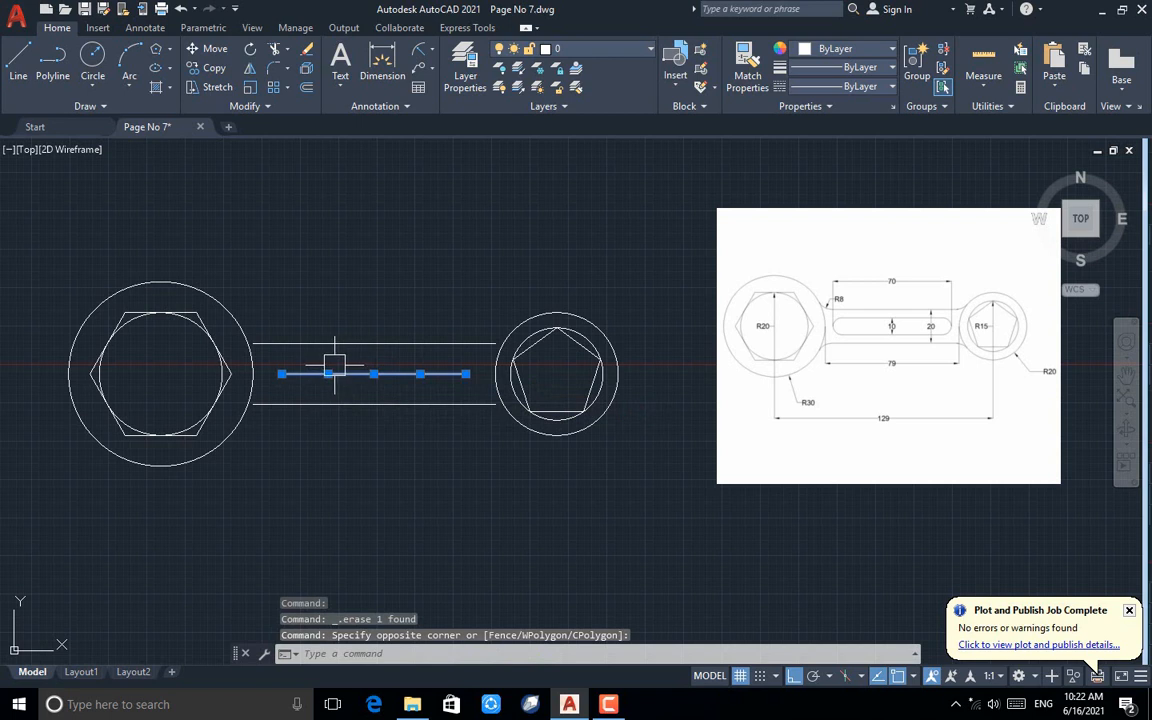
pyautogui.press('Return')
pyautogui.press('Escape')
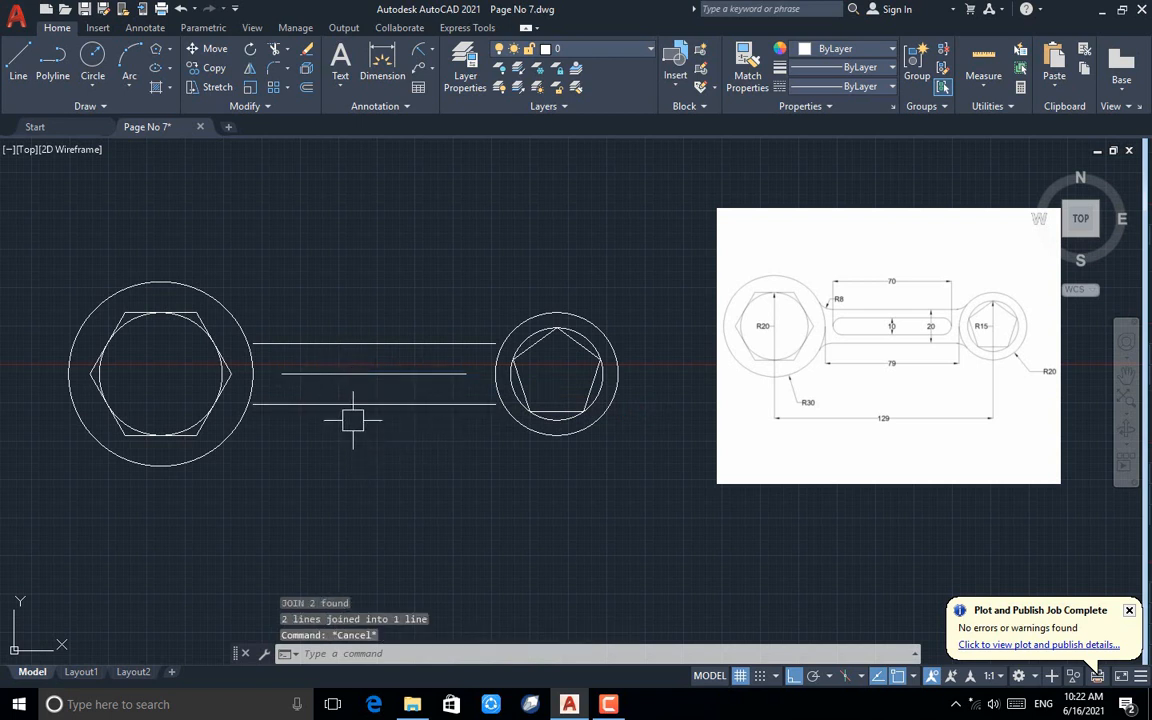
# Offset the short centre line by 5 to both sides for the slot's edges, and erase the original line
pyautogui.write('o')
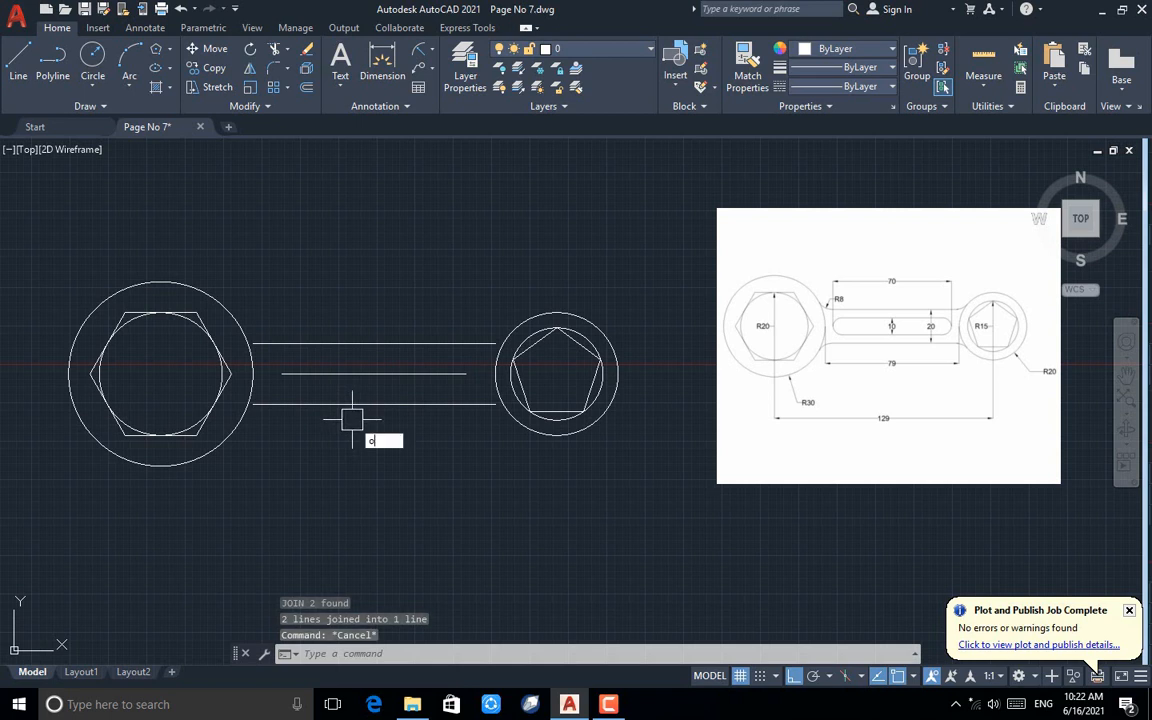
pyautogui.press('Return')
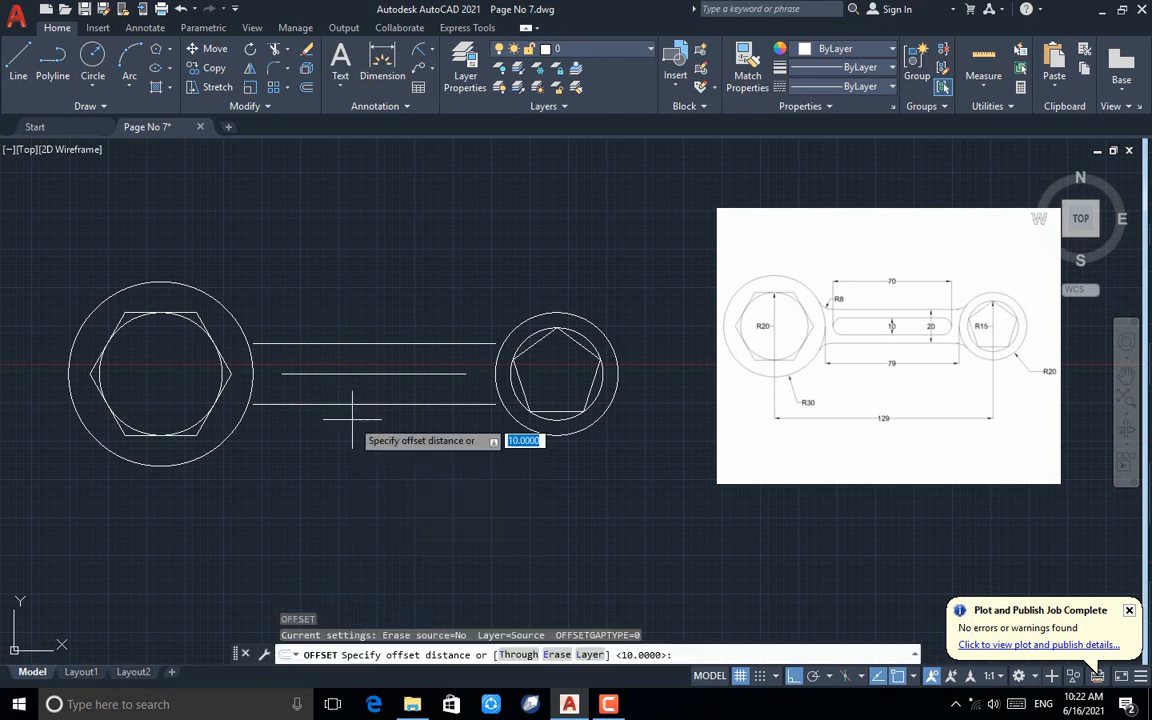
pyautogui.press('Return')
pyautogui.click(350, 374)
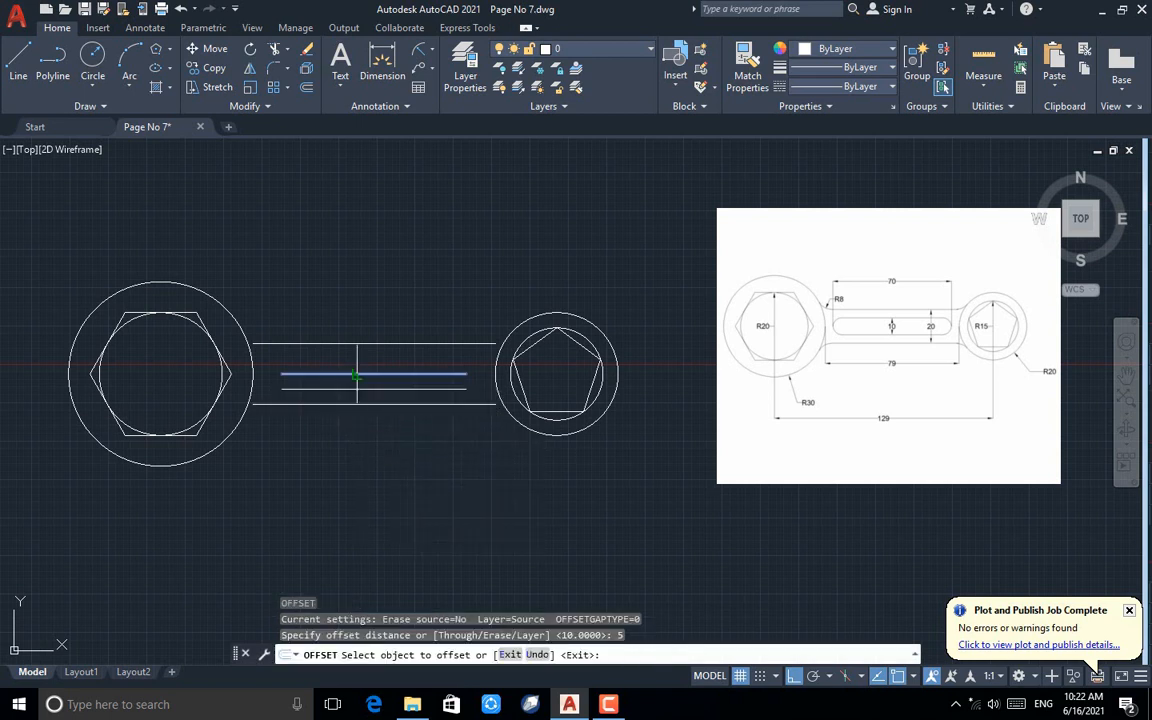
pyautogui.click(370, 262)
pyautogui.click(385, 374)
pyautogui.click(384, 465)
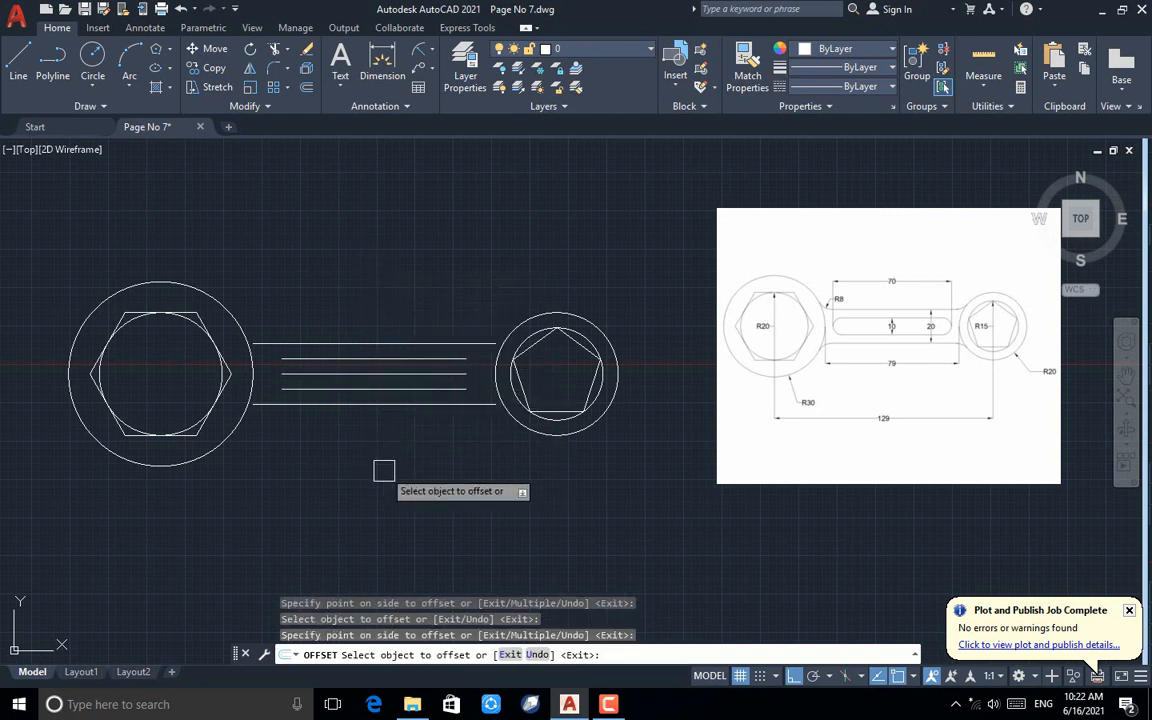
pyautogui.press('Escape')
pyautogui.click(382, 375)
pyautogui.press('Delete')
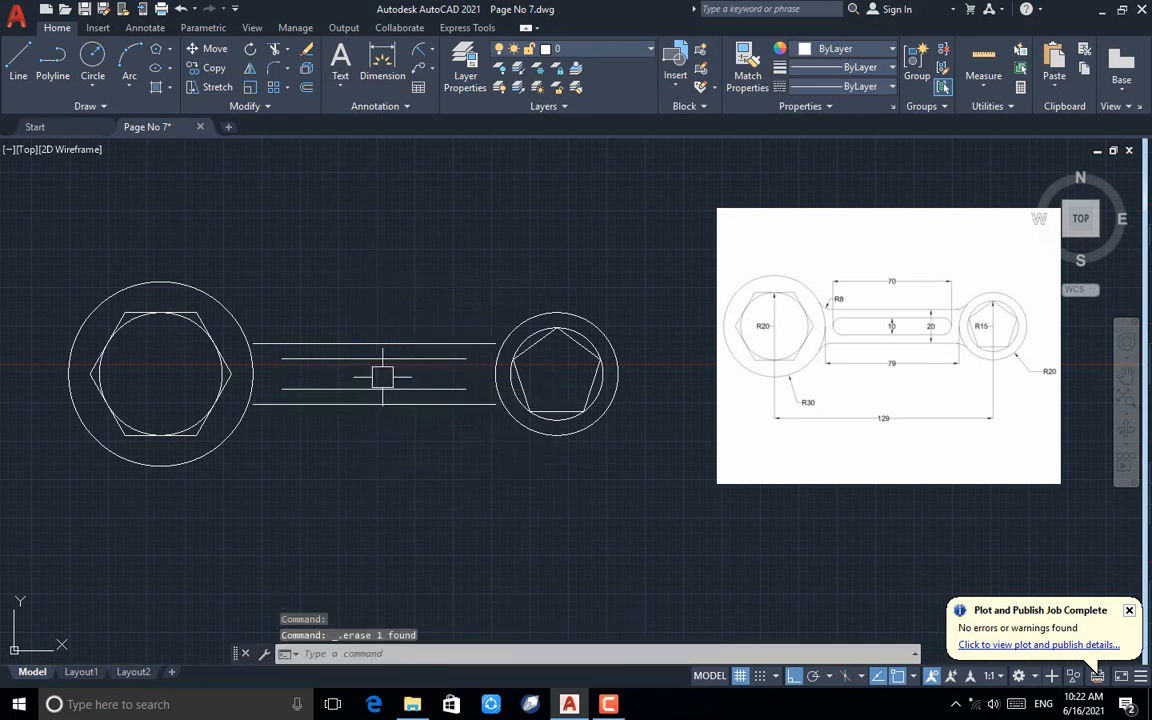
# Draw a two-point circle at each end of the slot, spanning the endpoints of its upper and lower edges
pyautogui.click(89, 90)
pyautogui.click(102, 175)
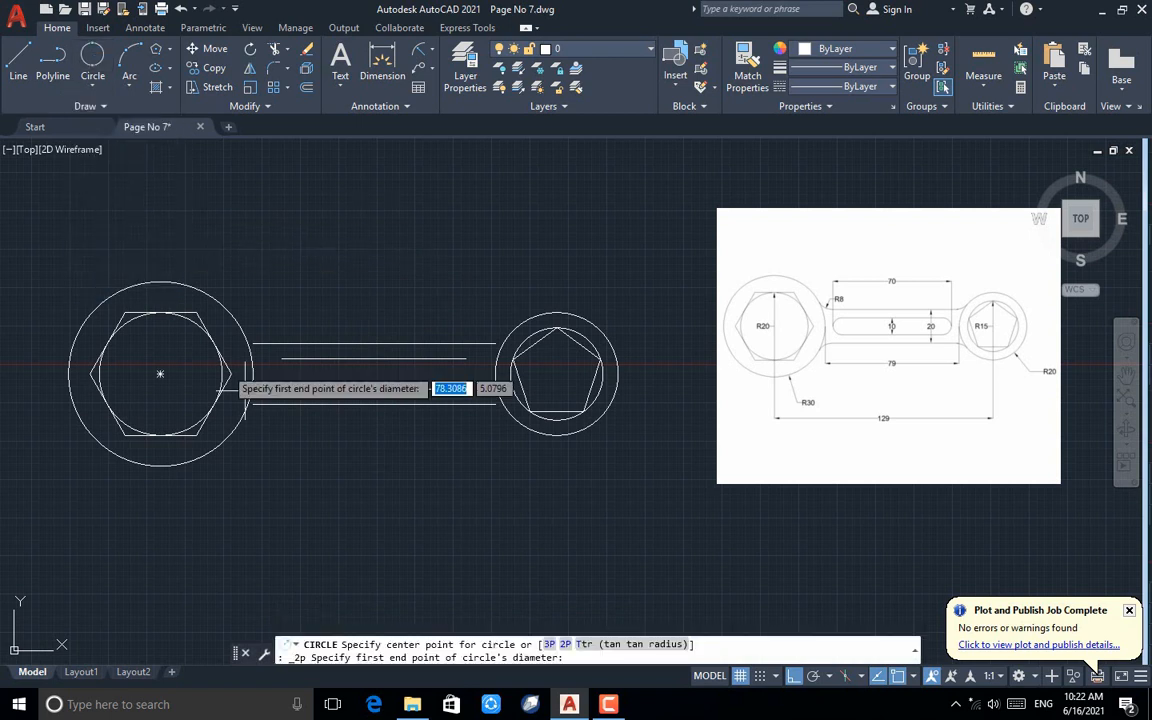
pyautogui.click(282, 388)
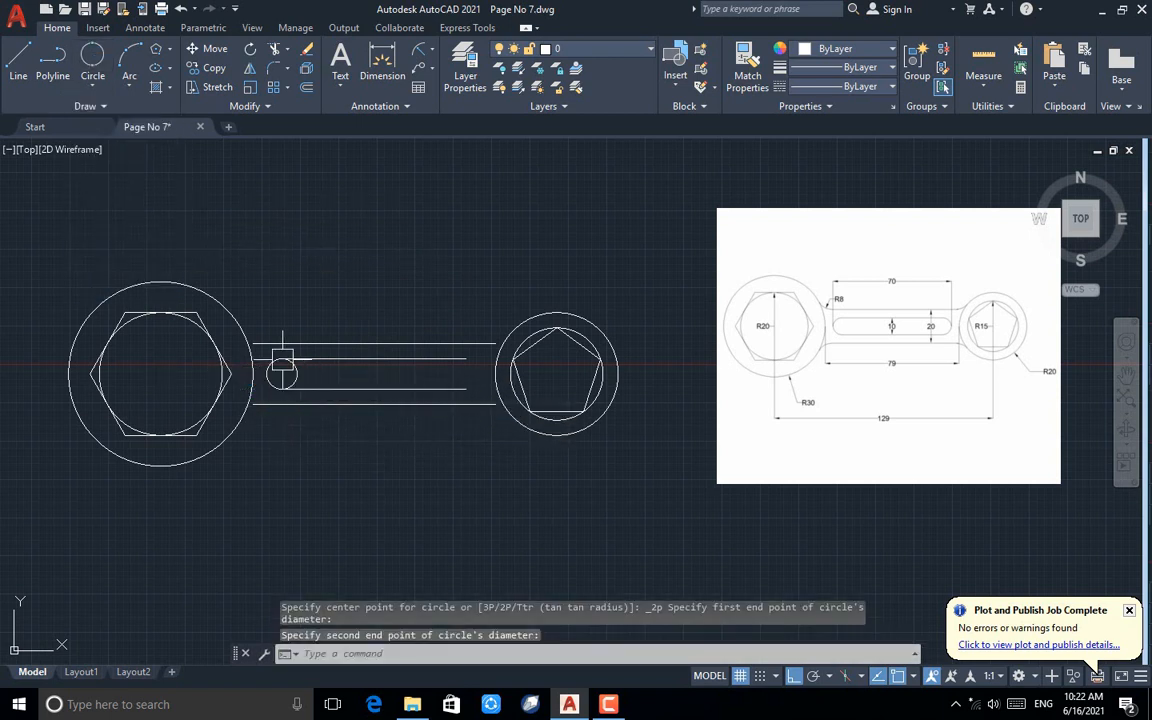
pyautogui.click(92, 86)
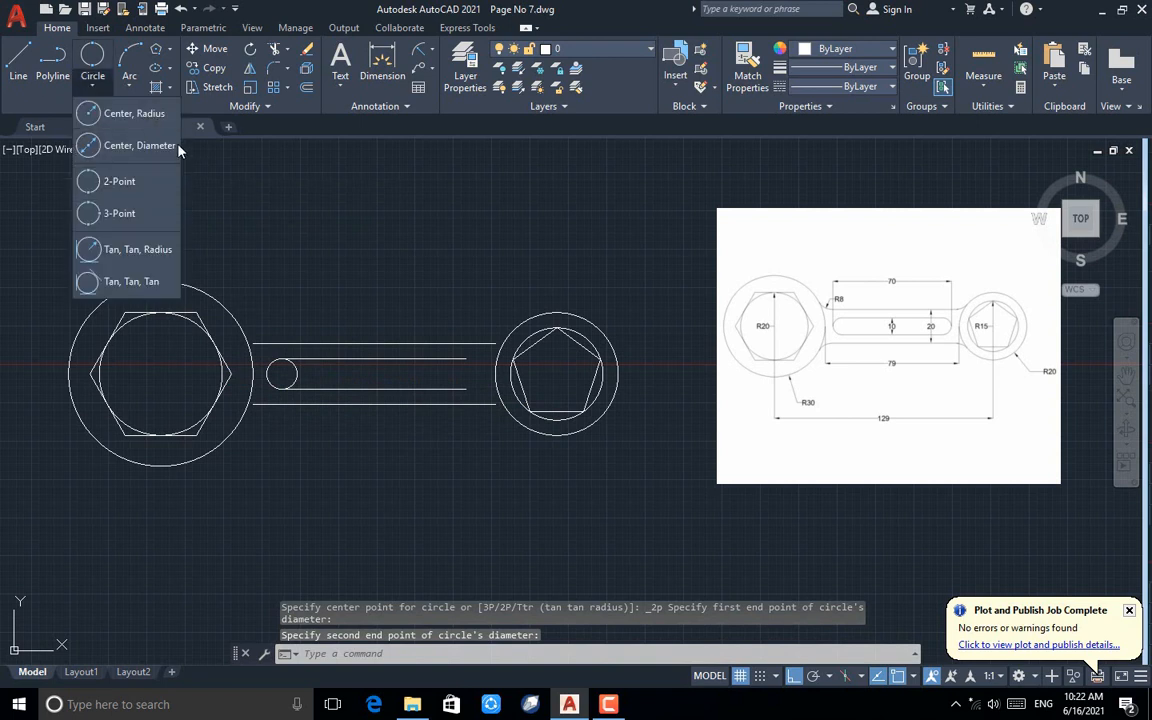
pyautogui.click(112, 181)
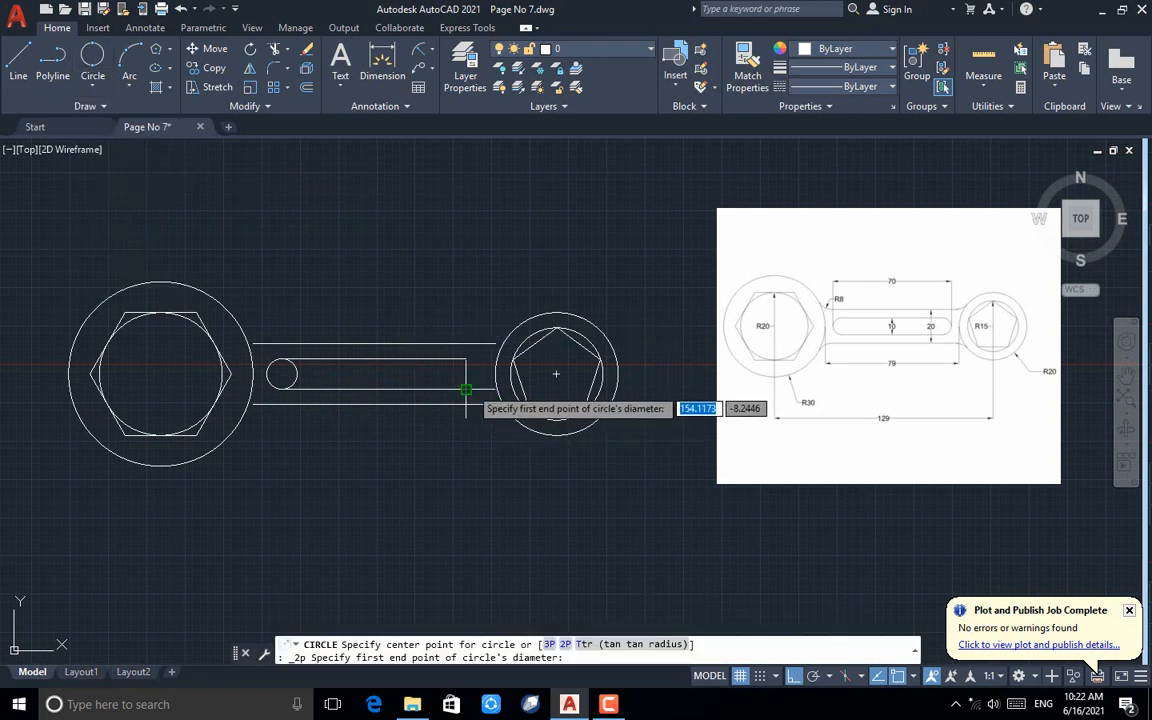
pyautogui.click(466, 388)
pyautogui.click(466, 358)
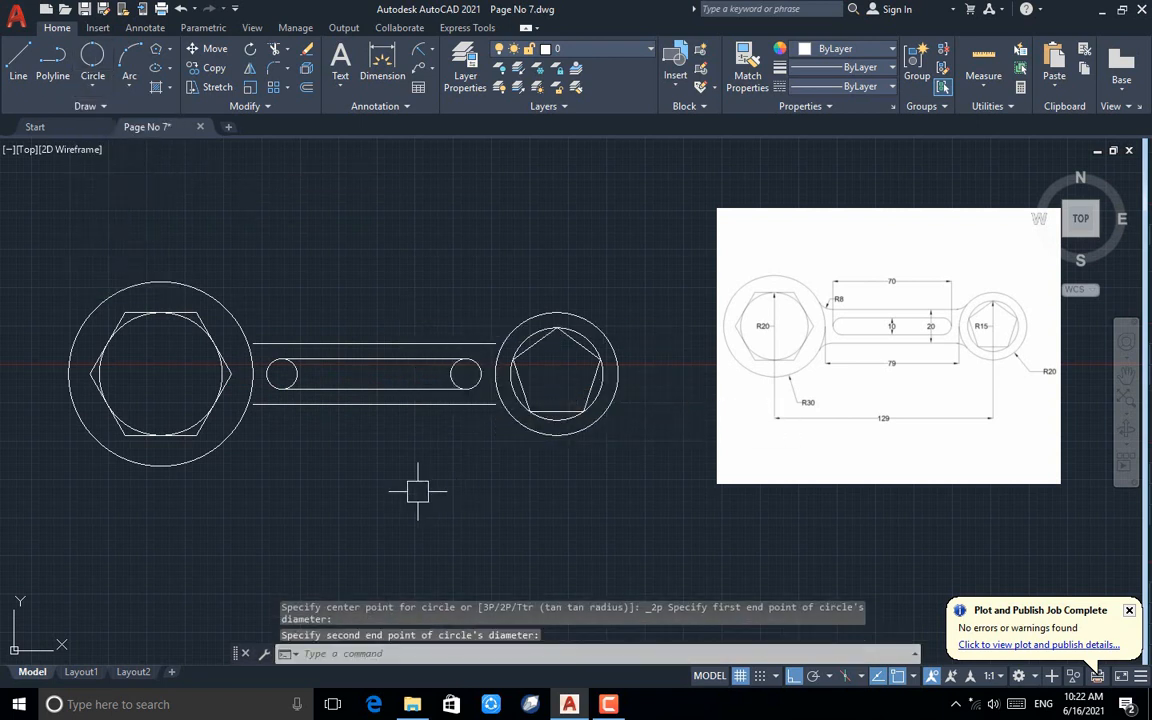
# Draw a circle of radius 8 tangent to the handle's upper edge and the hexagon end's outer circle
pyautogui.click(90, 84)
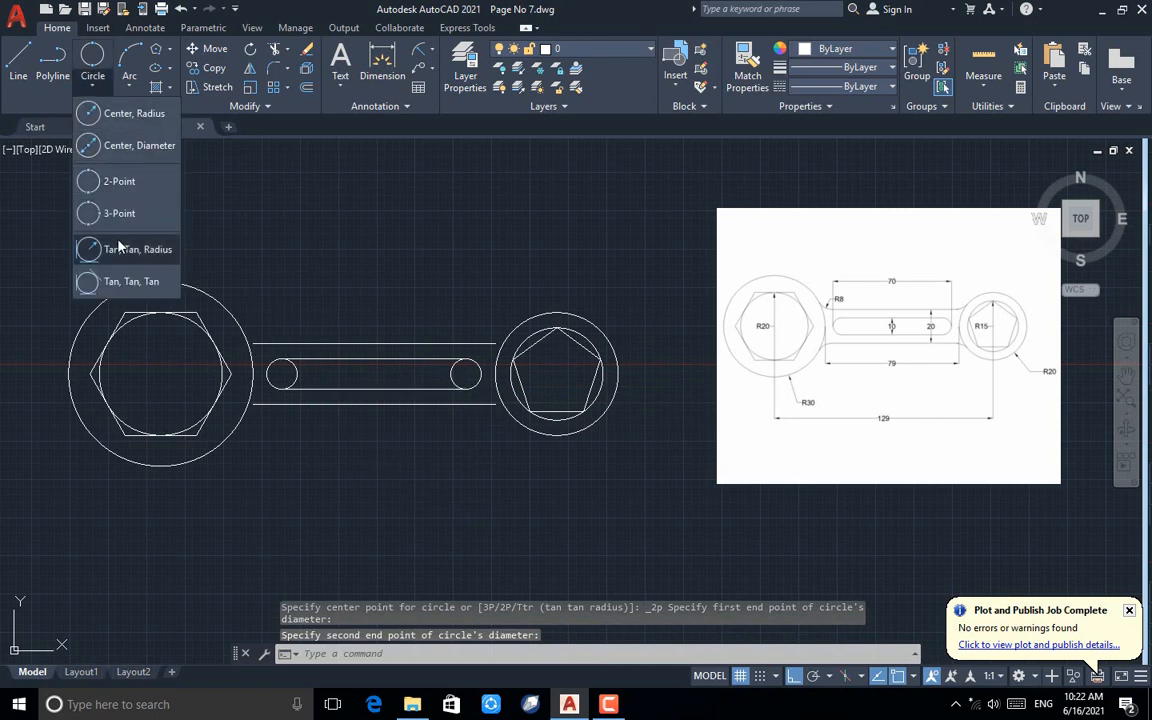
pyautogui.click(105, 220)
pyautogui.scroll(5, 257, 334)
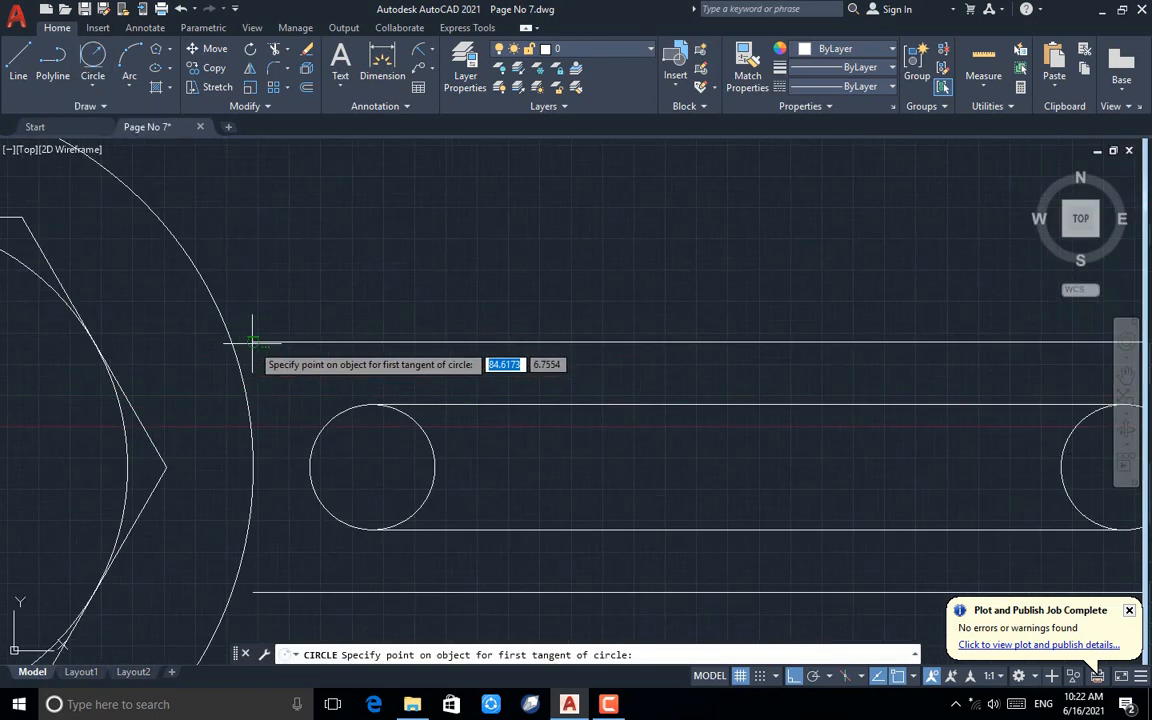
pyautogui.click(256, 342)
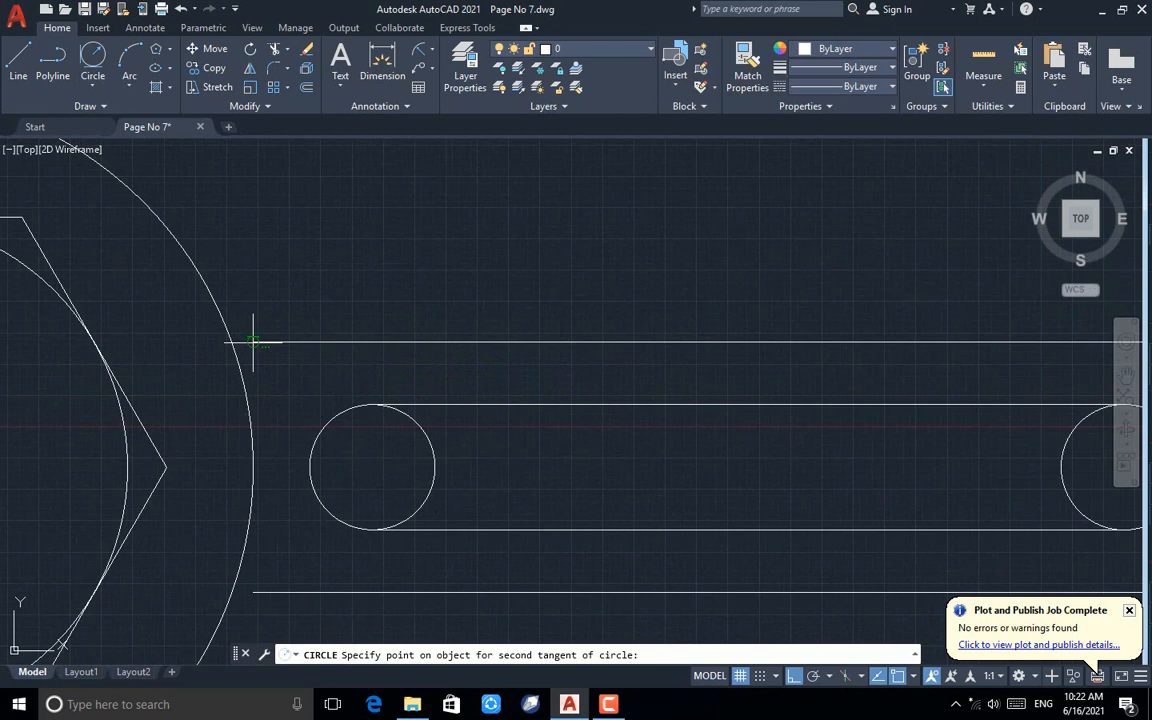
pyautogui.click(217, 300)
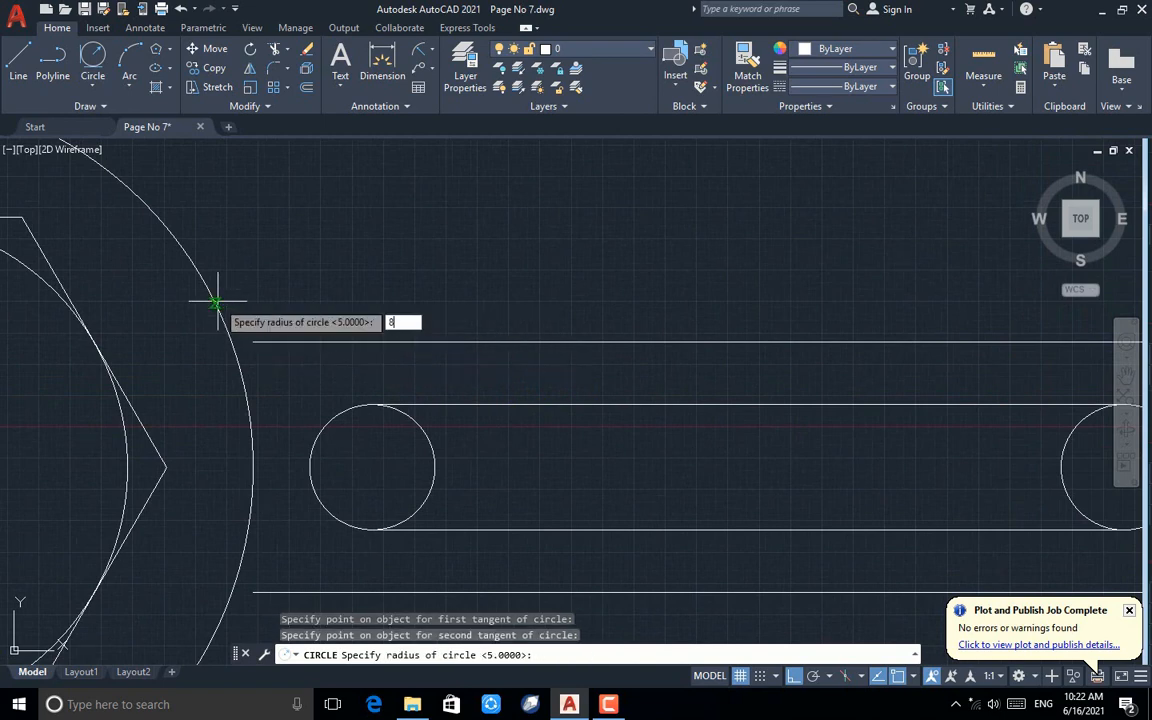
pyautogui.write('8')
pyautogui.press('Return')
pyautogui.scroll(-1, 218, 301)
pyautogui.scroll(-3, 193, 267)
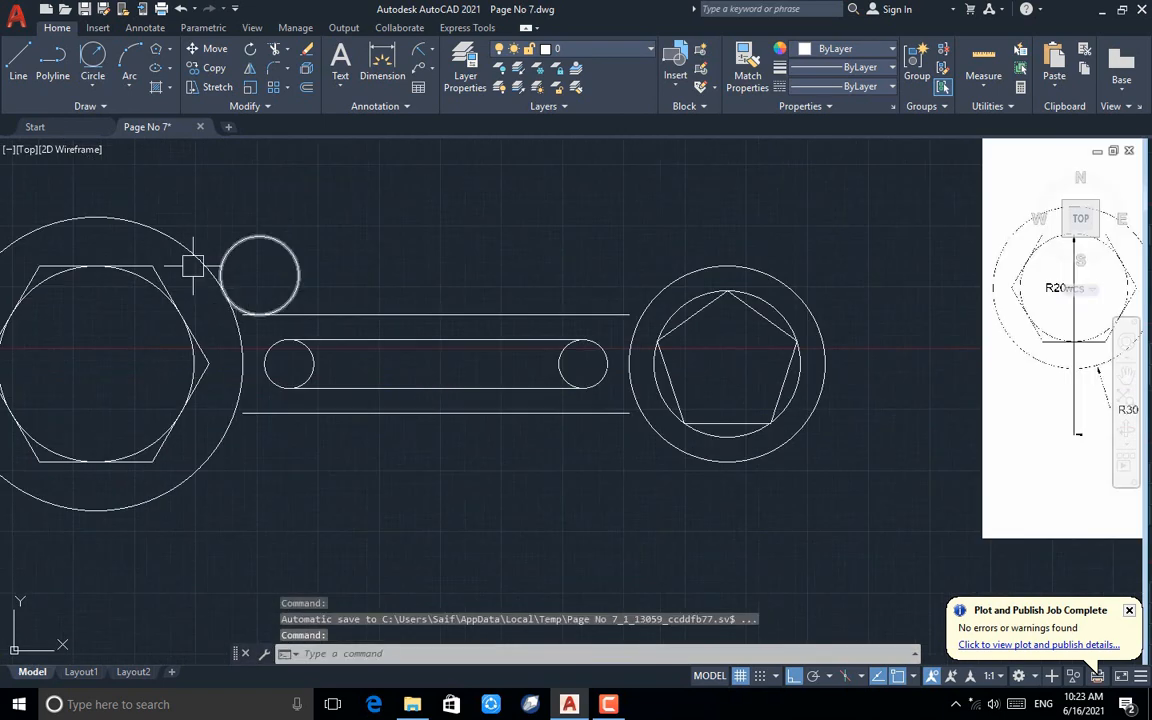
# Draw a circle of radius 8 tangent to the handle's lower edge and the hexagon end's outer circle
pyautogui.click(96, 72)
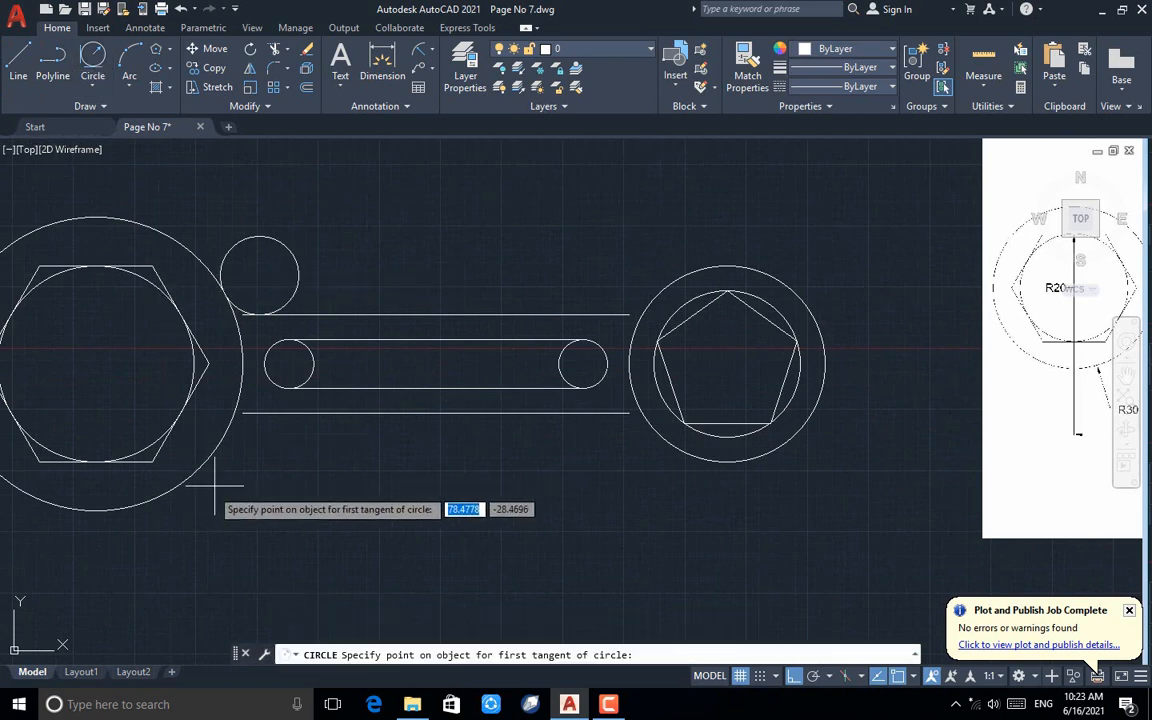
pyautogui.scroll(3, 240, 410)
pyautogui.click(252, 410)
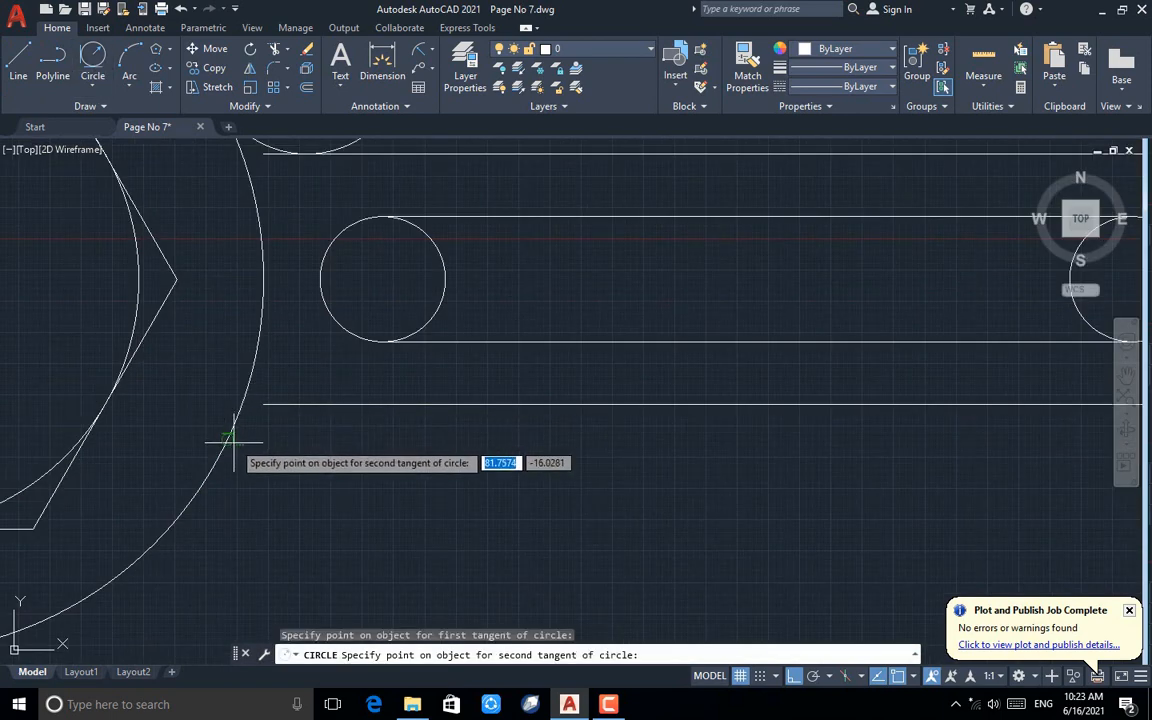
pyautogui.click(231, 442)
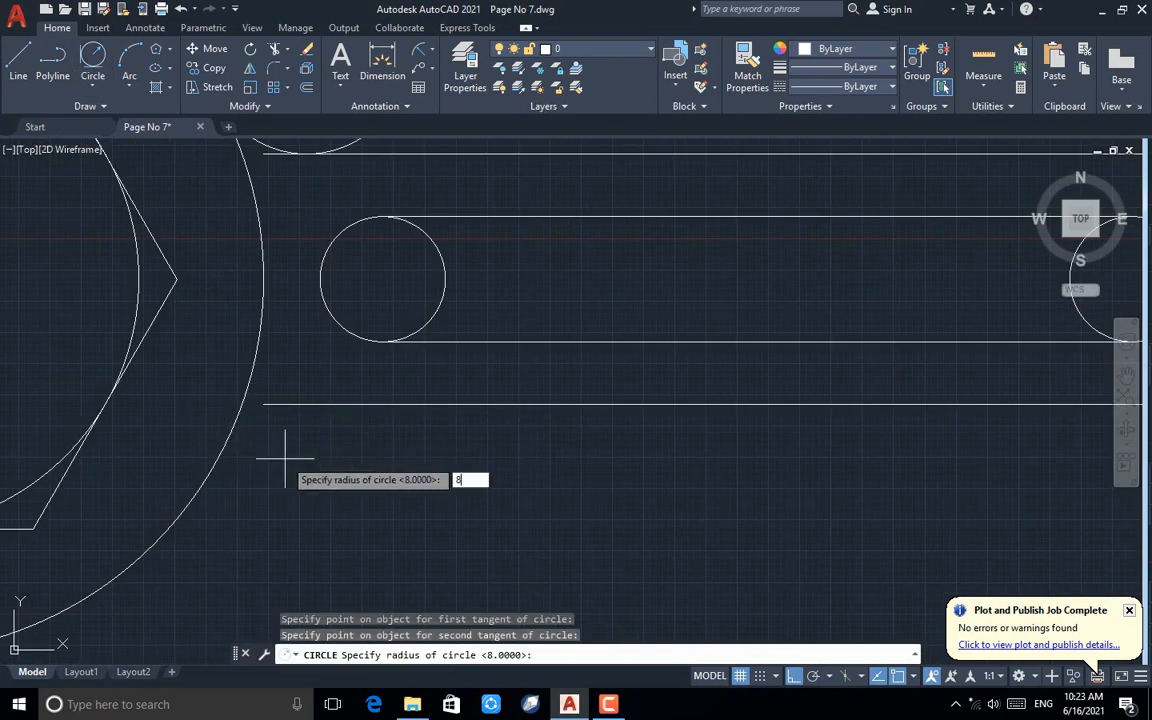
pyautogui.write('8')
pyautogui.press('Return')
pyautogui.scroll(-5, 283, 458)
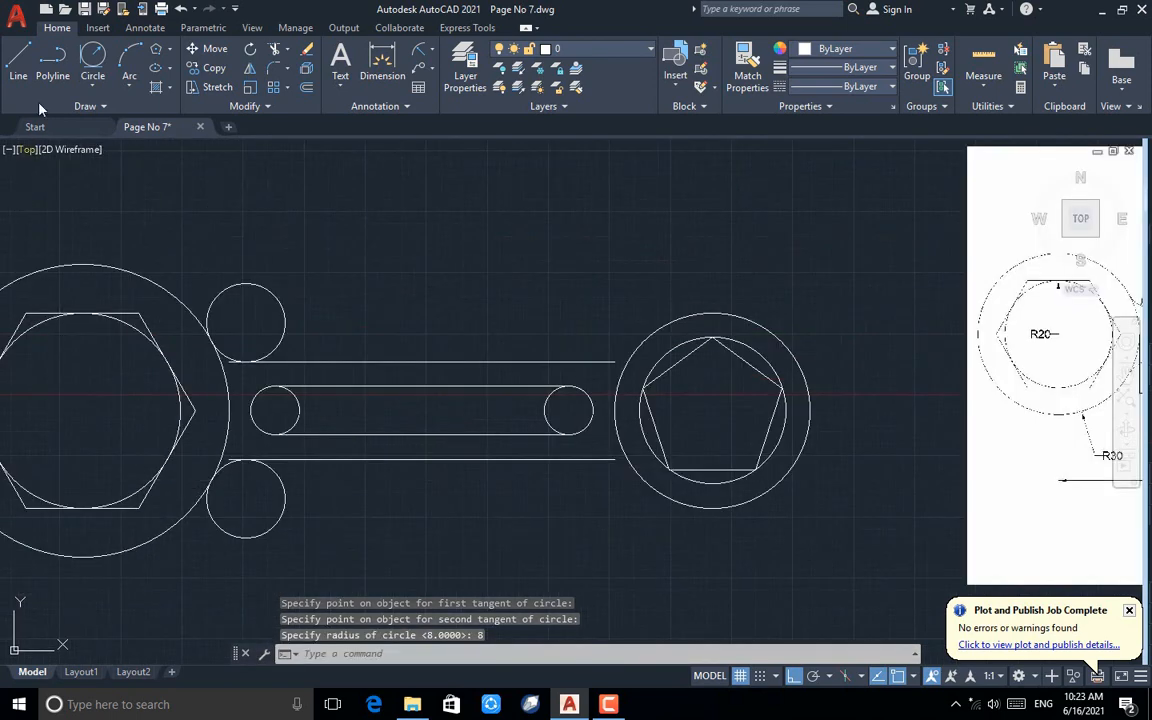
# Draw a circle of radius 8 tangent to the handle's upper edge and the pentagon end's outer circle
pyautogui.click(100, 67)
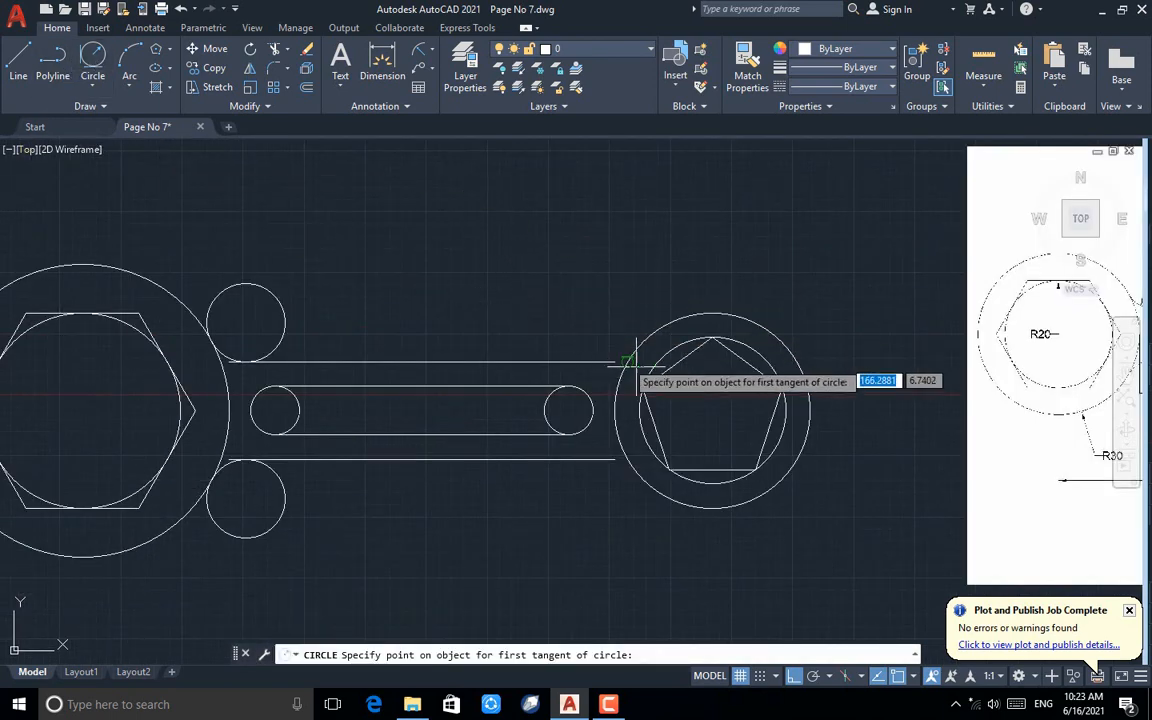
pyautogui.scroll(2, 652, 370)
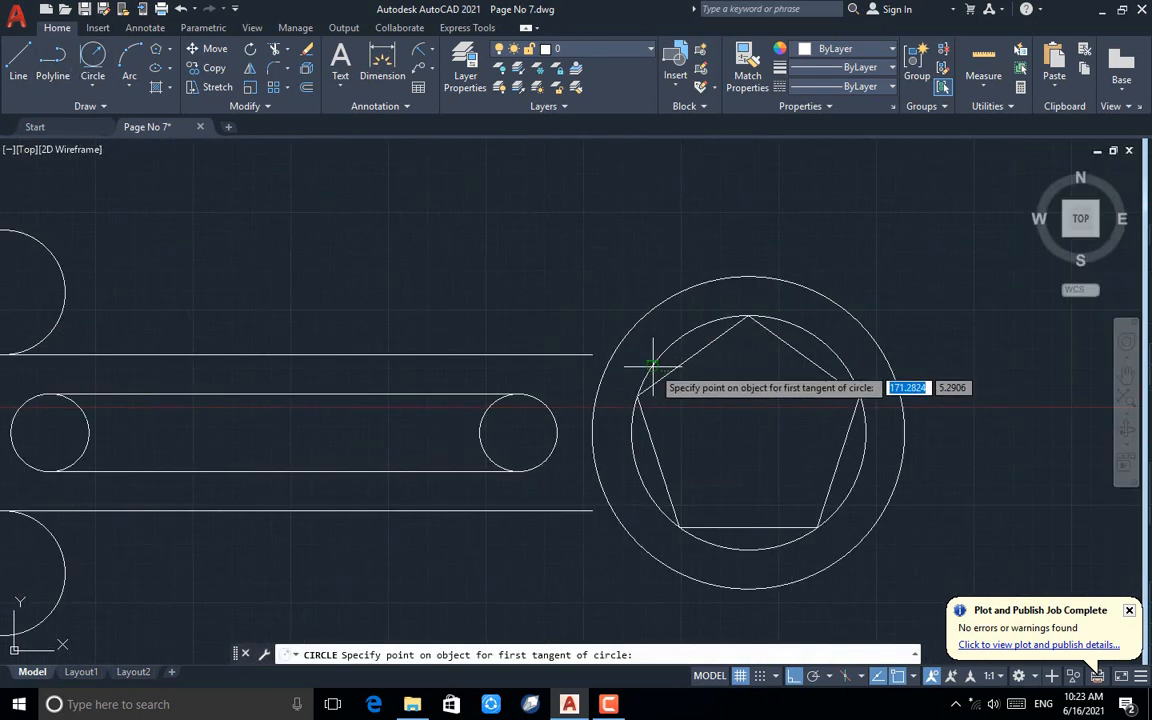
pyautogui.click(602, 345)
pyautogui.click(629, 333)
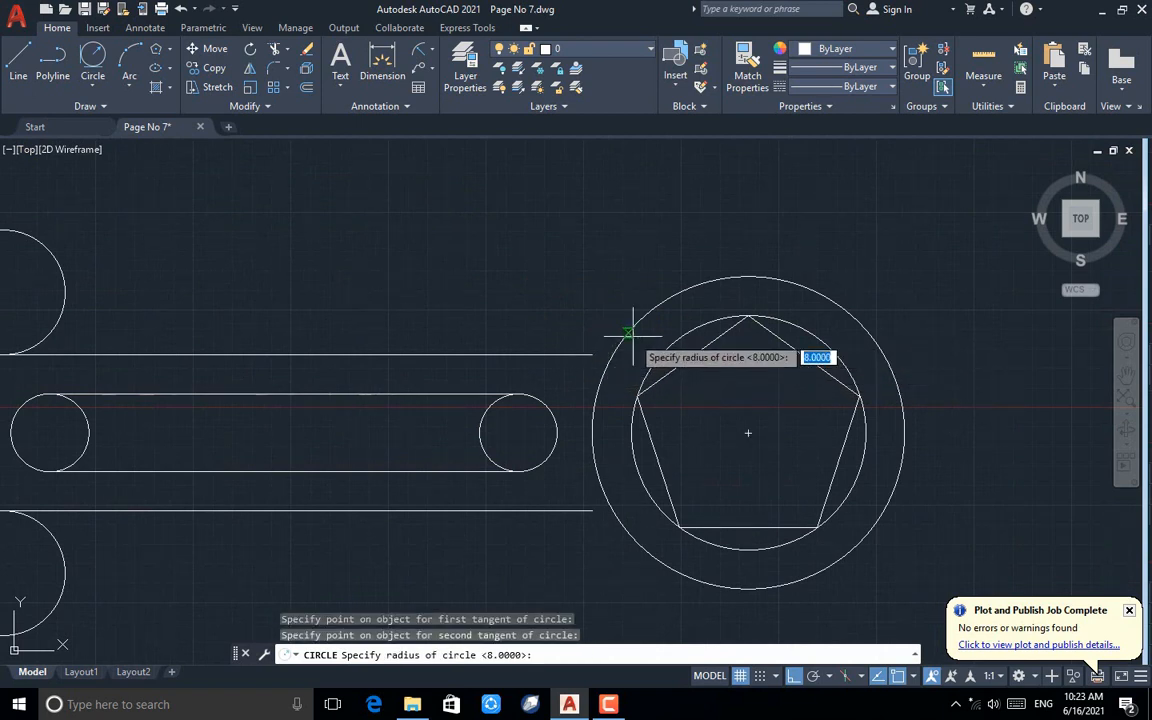
pyautogui.press('Return')
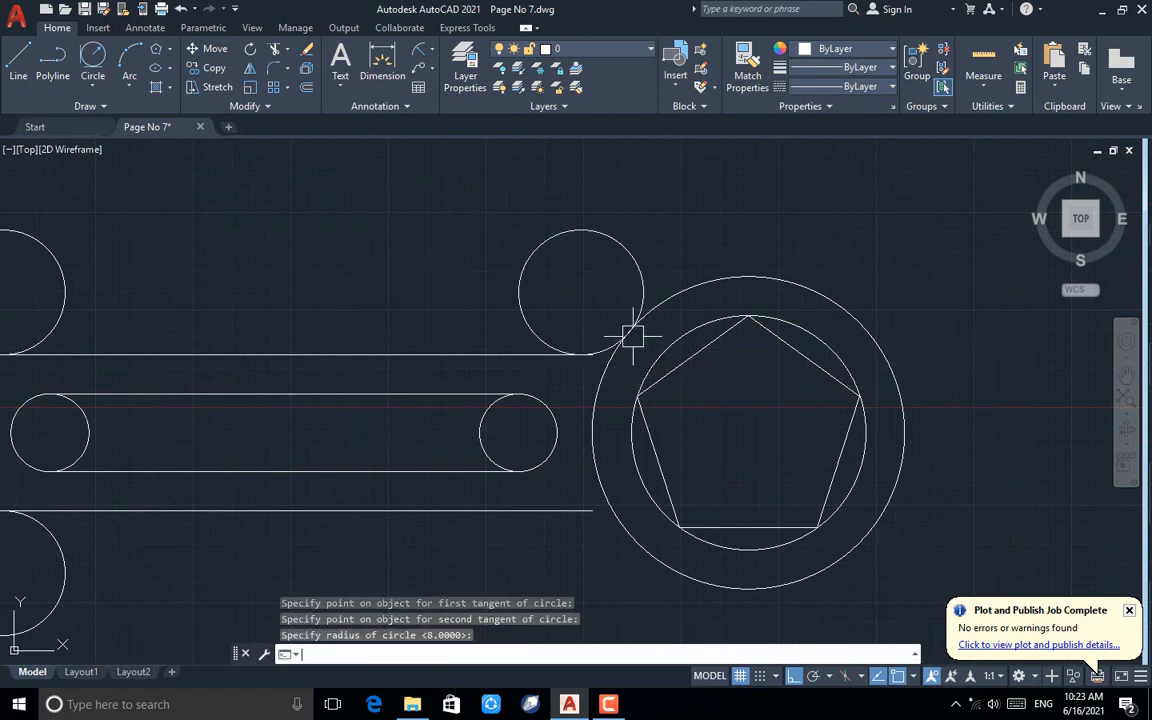
# Draw a circle of radius 8 tangent to the handle's lower edge and the pentagon end's outer circle
pyautogui.click(93, 62)
pyautogui.click(590, 511)
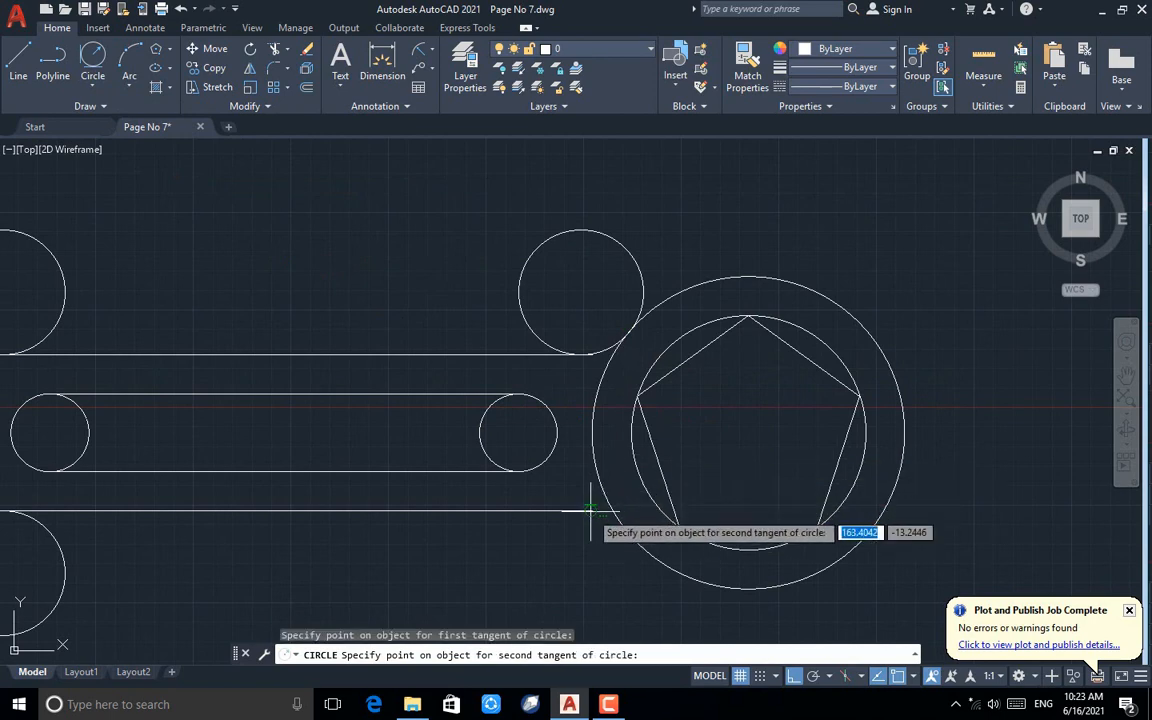
pyautogui.click(638, 547)
pyautogui.press('Return')
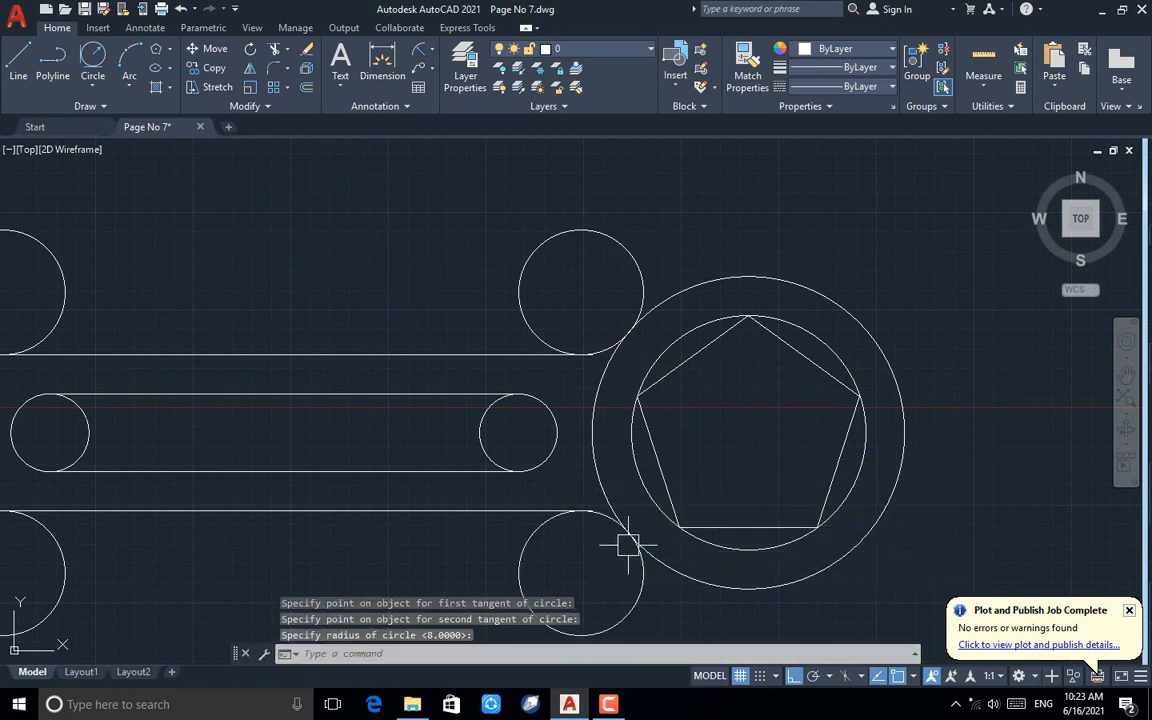
# Trim the outer portions of the four radius 8 circles, keeping only the fillet arcs between handle and outer circles
pyautogui.scroll(-4, 759, 434)
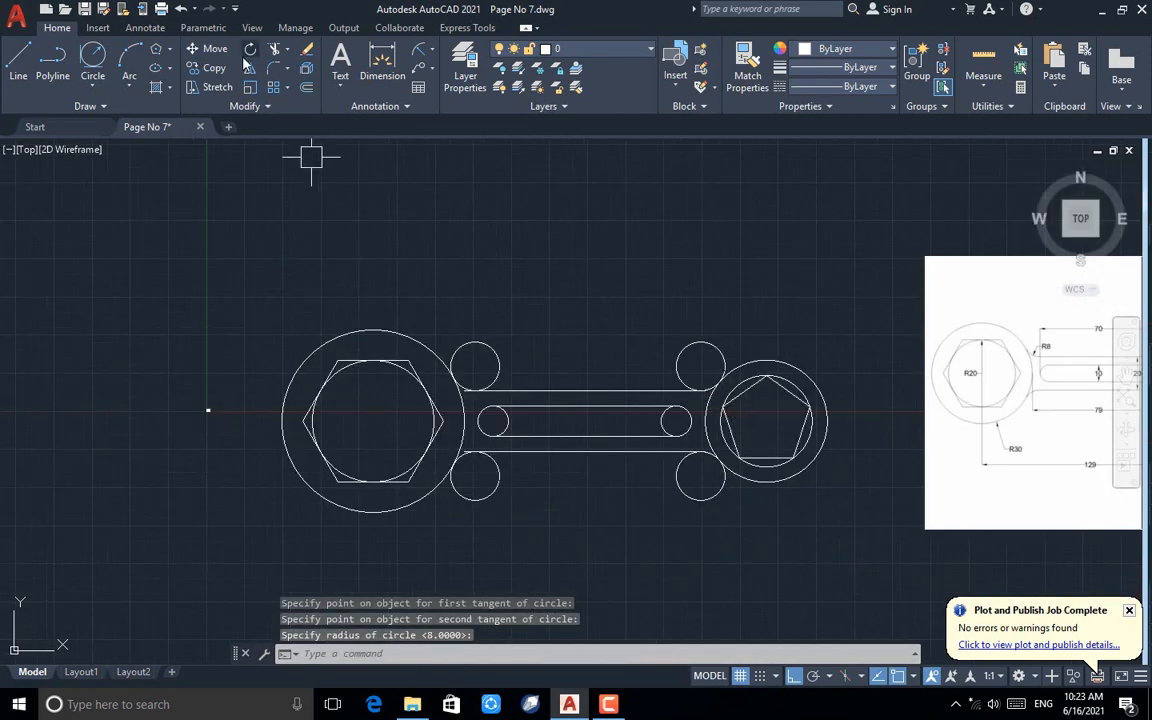
pyautogui.click(273, 52)
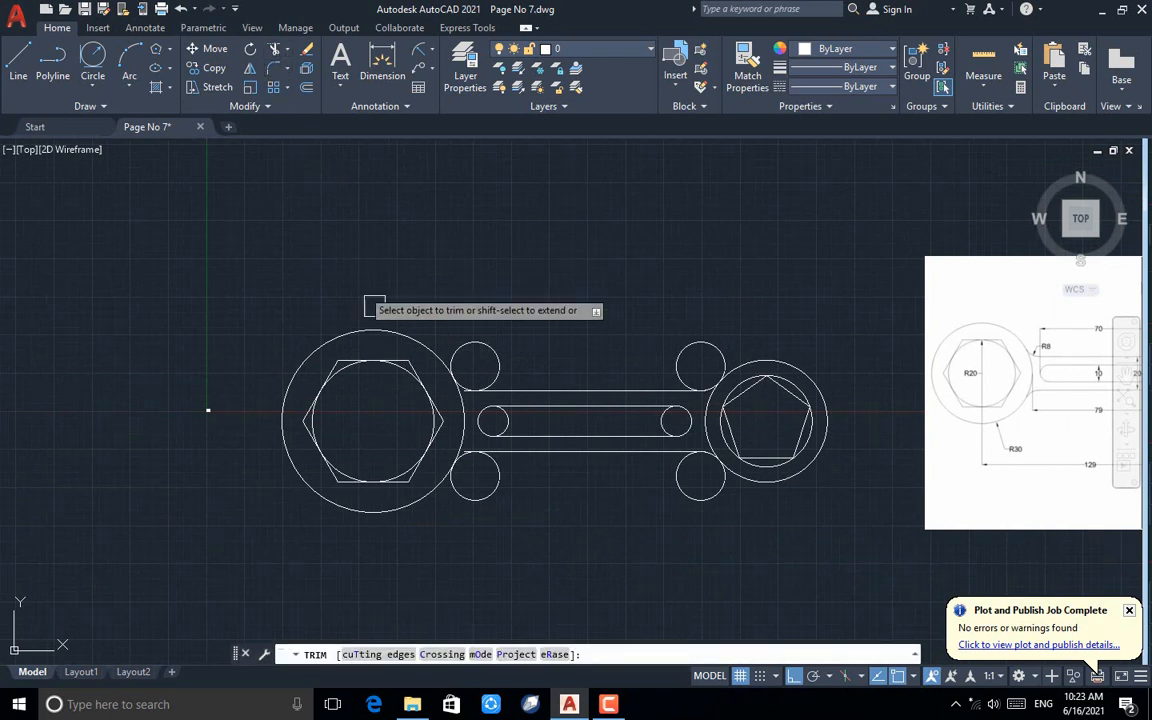
pyautogui.click(495, 352)
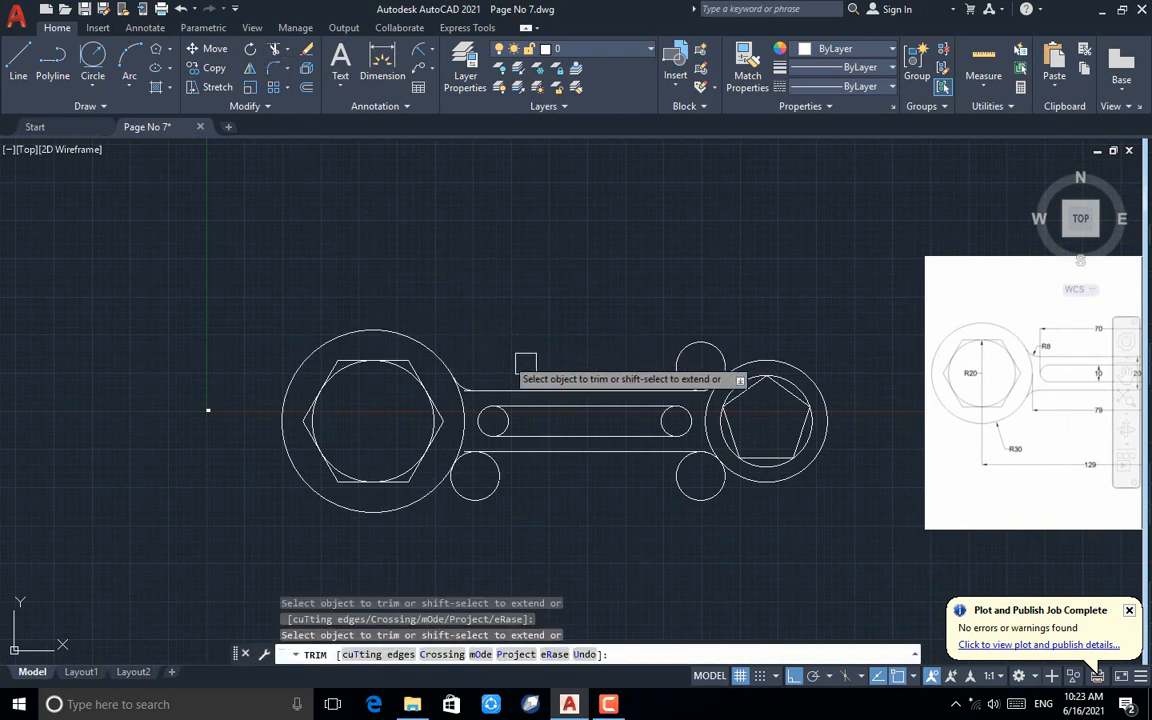
pyautogui.click(698, 342)
pyautogui.click(721, 470)
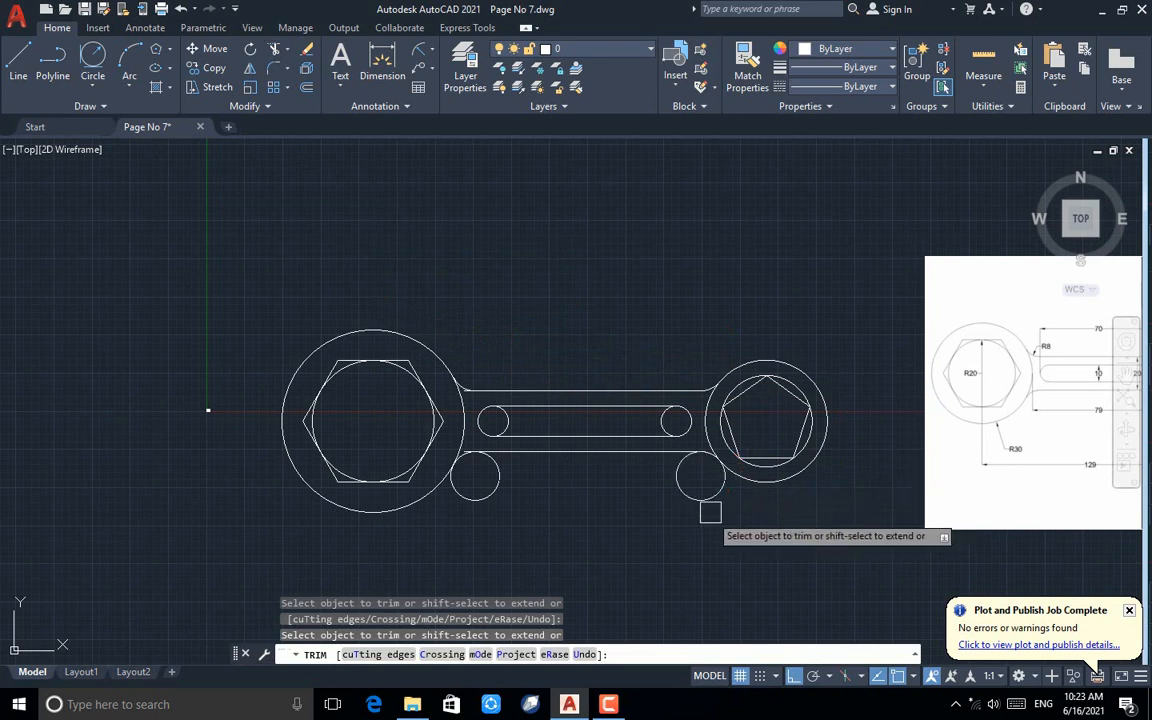
pyautogui.click(476, 495)
# Trim the ends of the handle's upper and lower edges that overhang the fillet arcs at the hexagon end
pyautogui.scroll(3, 502, 459)
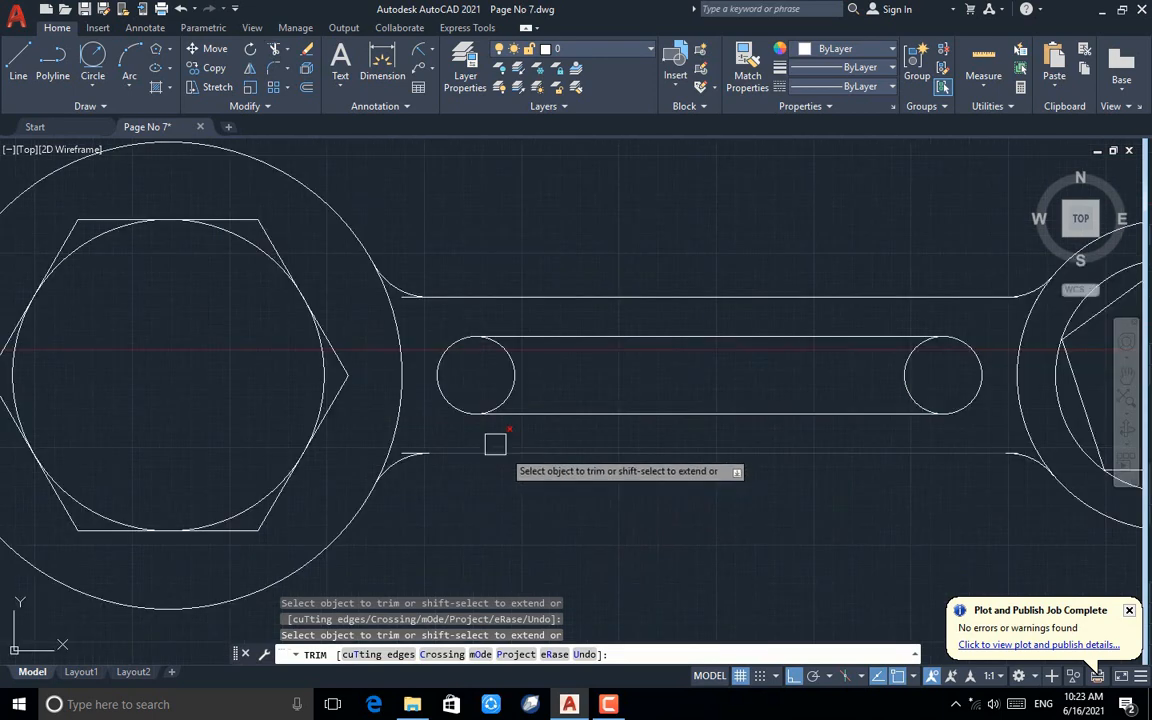
pyautogui.scroll(3, 424, 322)
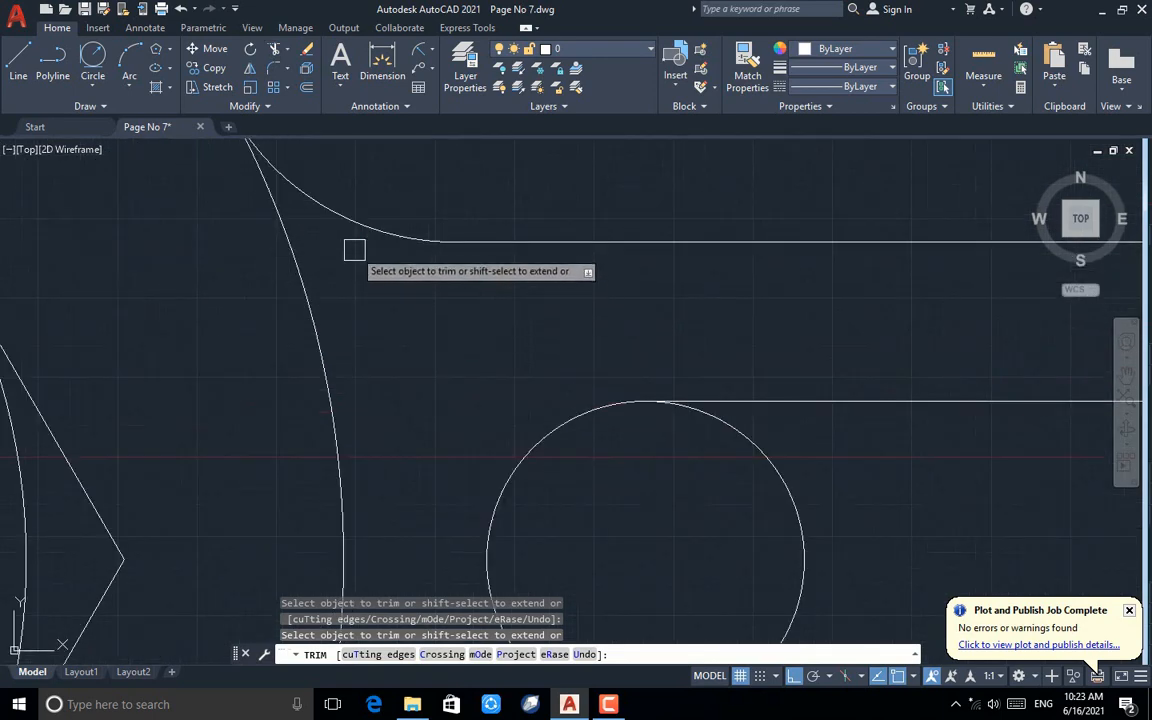
pyautogui.scroll(-4, 360, 254)
pyautogui.scroll(4, 372, 405)
pyautogui.click(372, 405)
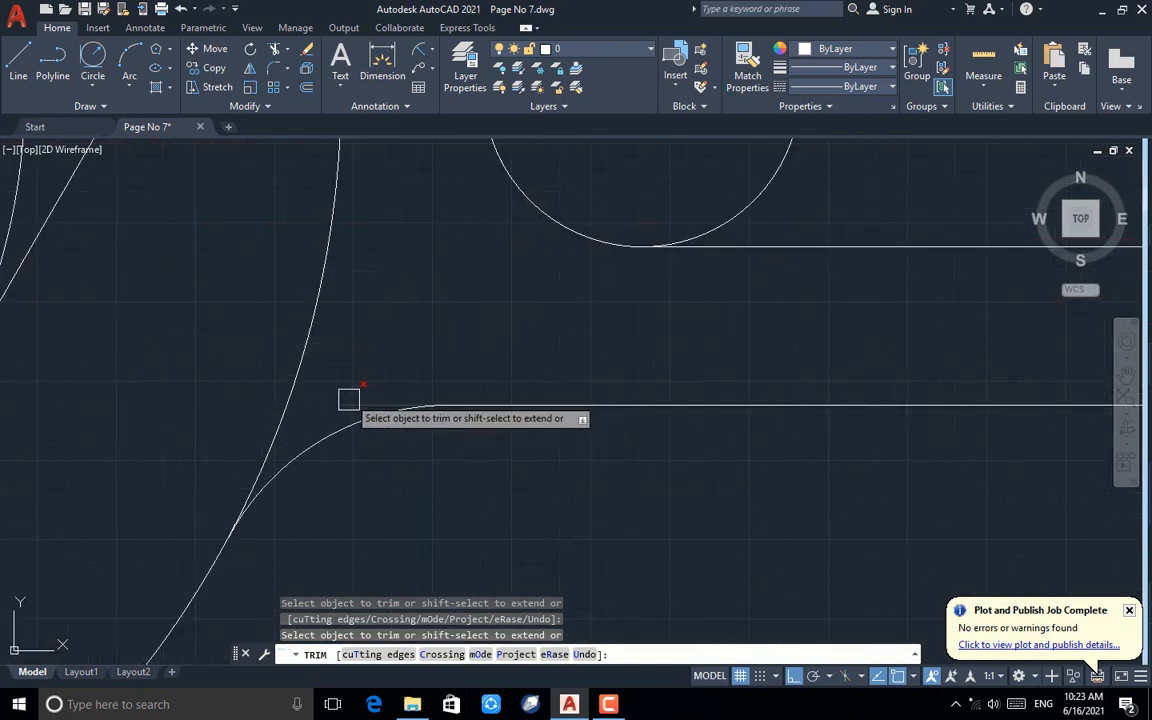
# Trim the inner halves of both slot end circles to leave a round-ended slot
pyautogui.scroll(-3, 335, 407)
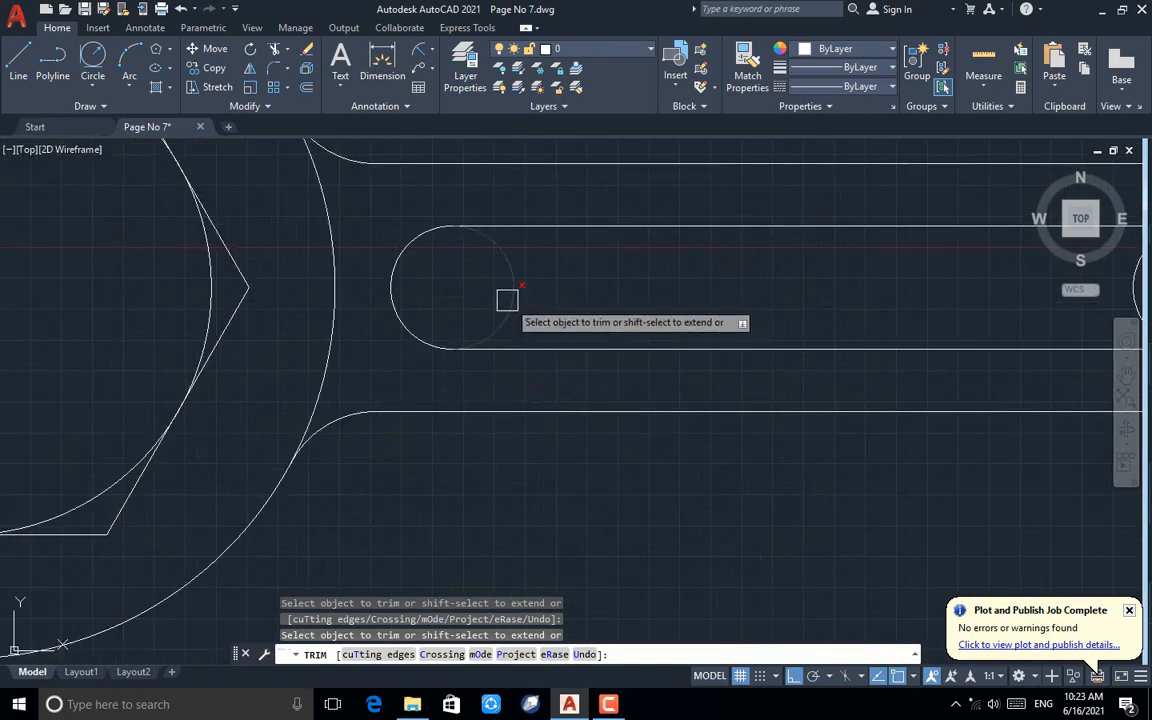
pyautogui.scroll(-2, 344, 354)
pyautogui.scroll(-2, 344, 354)
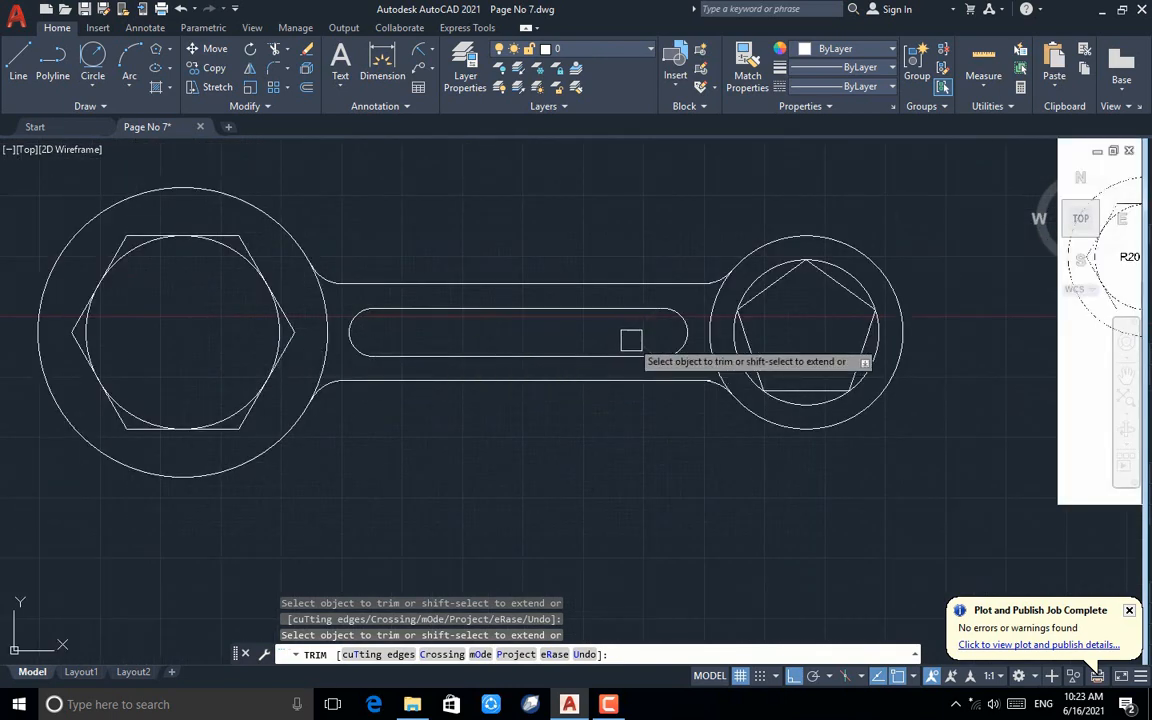
pyautogui.scroll(-4, 375, 362)
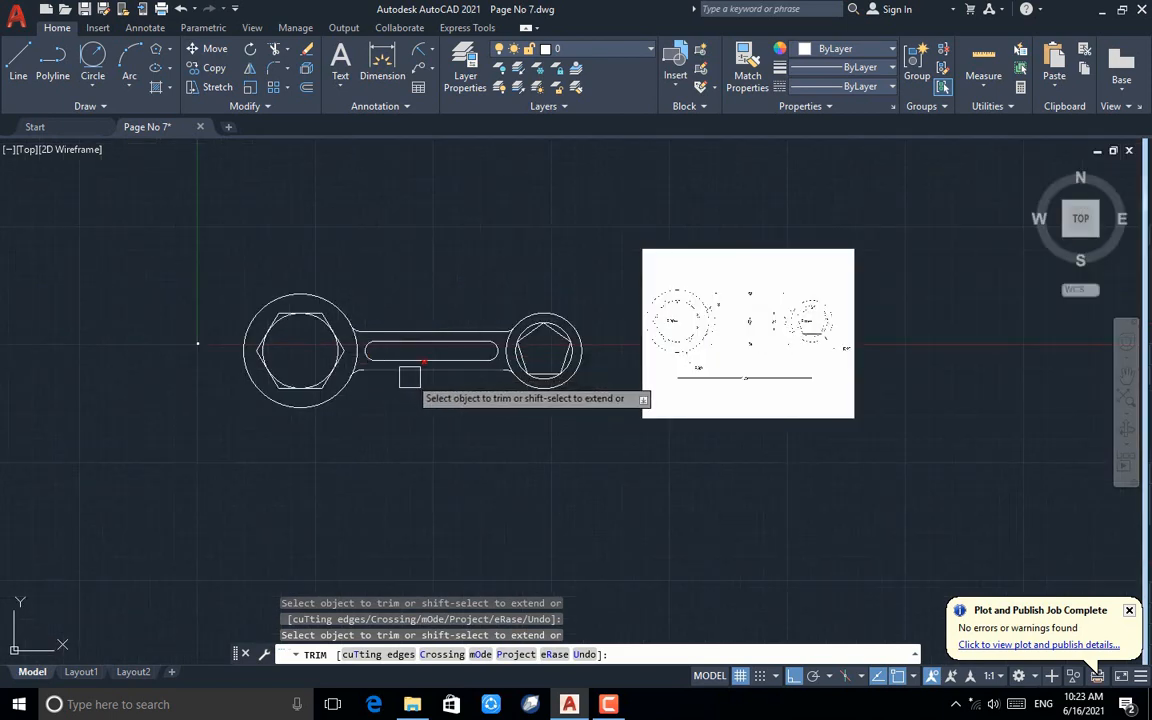
# Dimension the slot's height between its upper and lower edges, placing the dimension line inside the slot
pyautogui.scroll(3, 409, 377)
pyautogui.press('Escape')
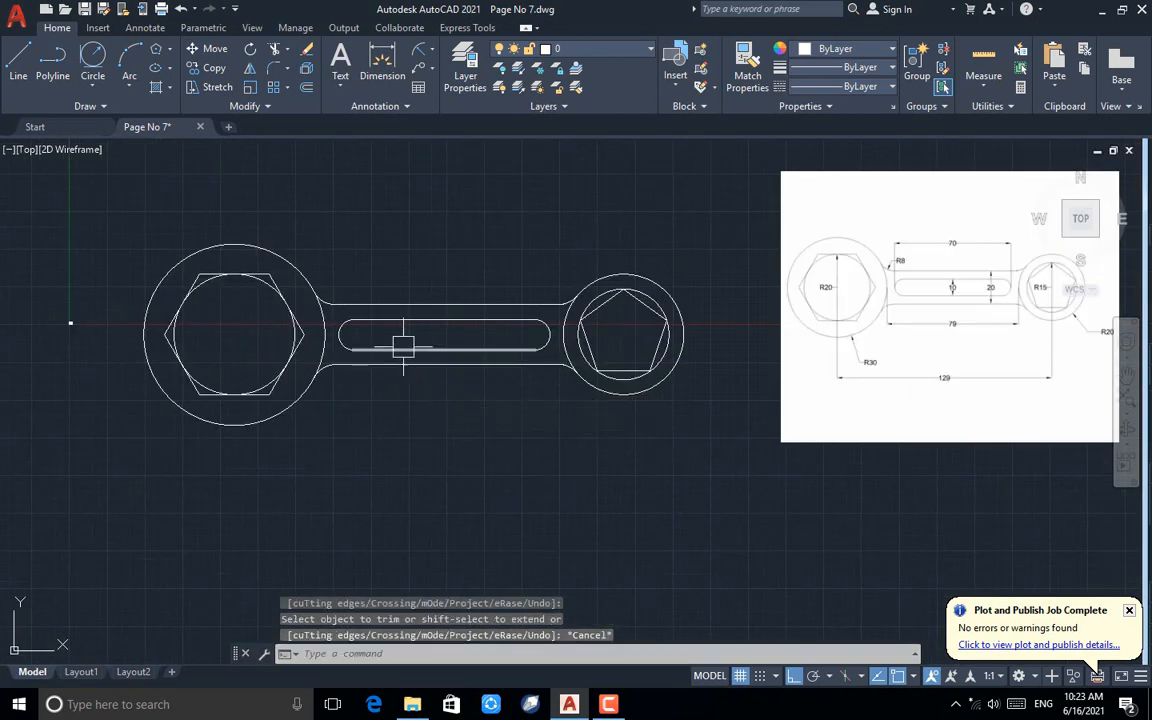
pyautogui.click(384, 64)
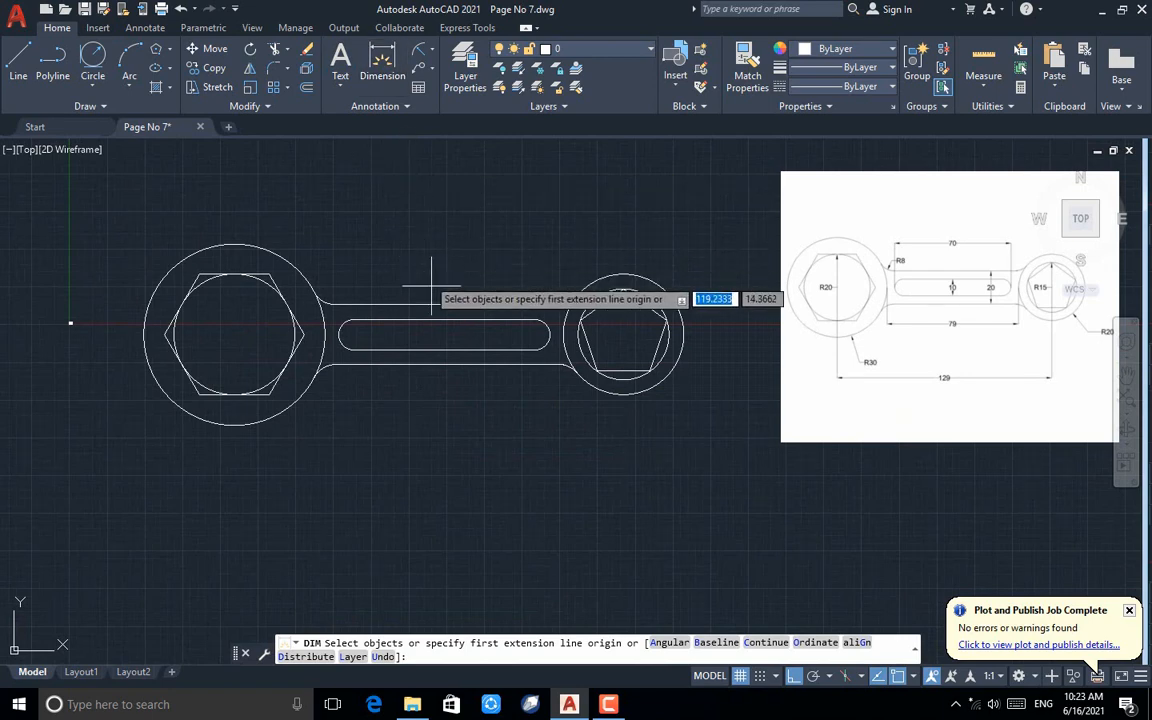
pyautogui.click(444, 350)
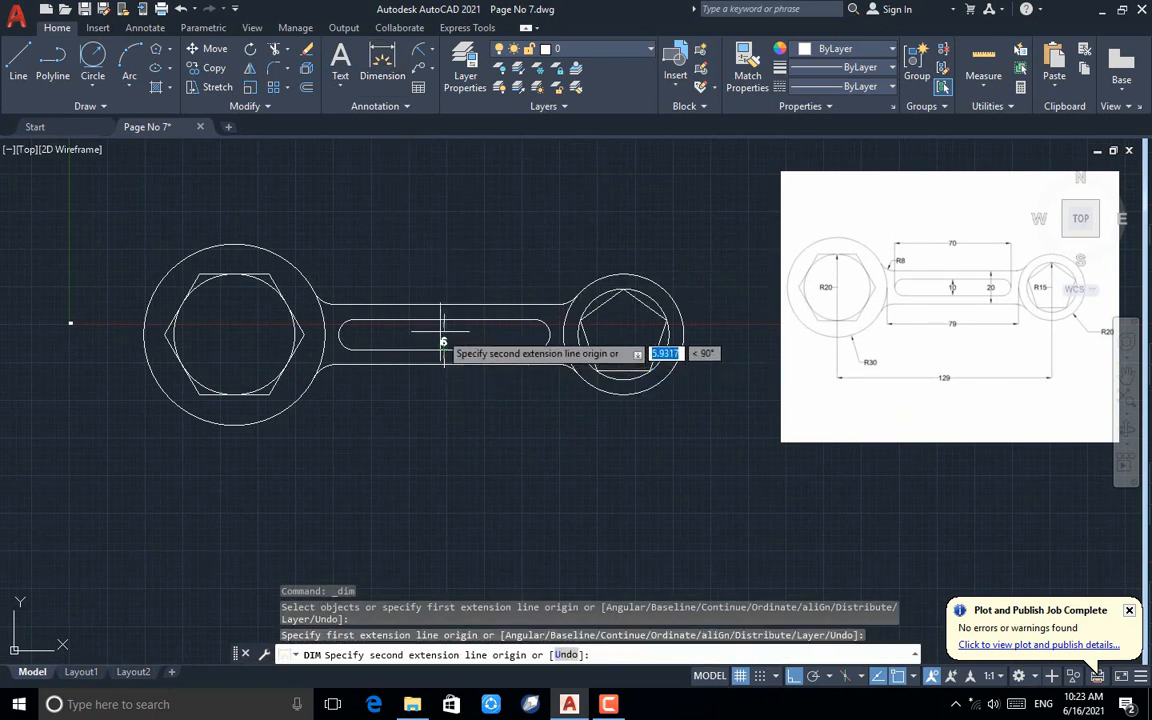
pyautogui.click(444, 320)
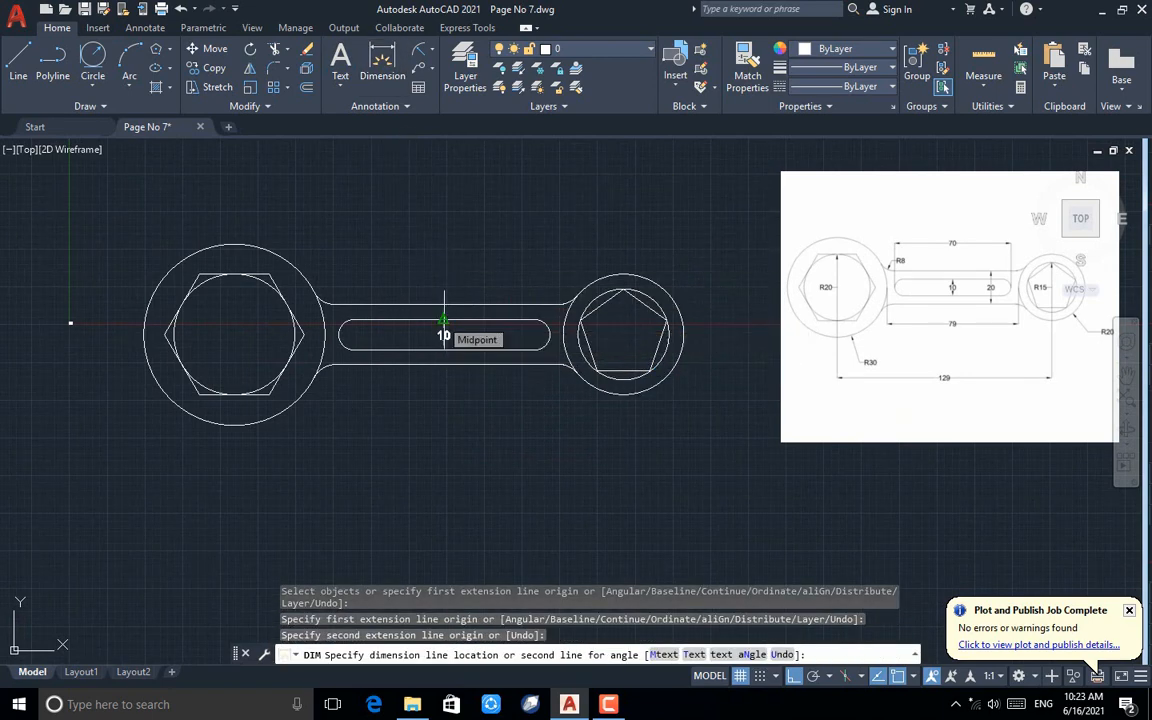
pyautogui.click(443, 333)
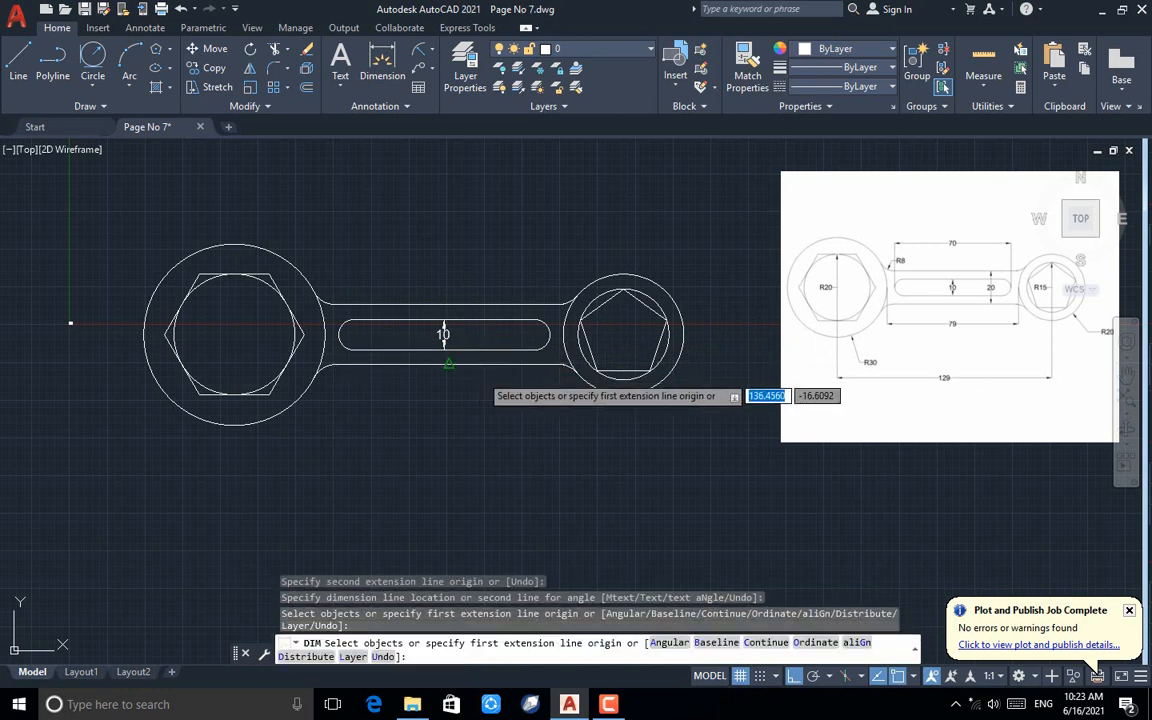
# Dimension the handle's height between its upper and lower edges, placing the dimension line between the slot's dimension and the pentagon end
pyautogui.click(558, 388)
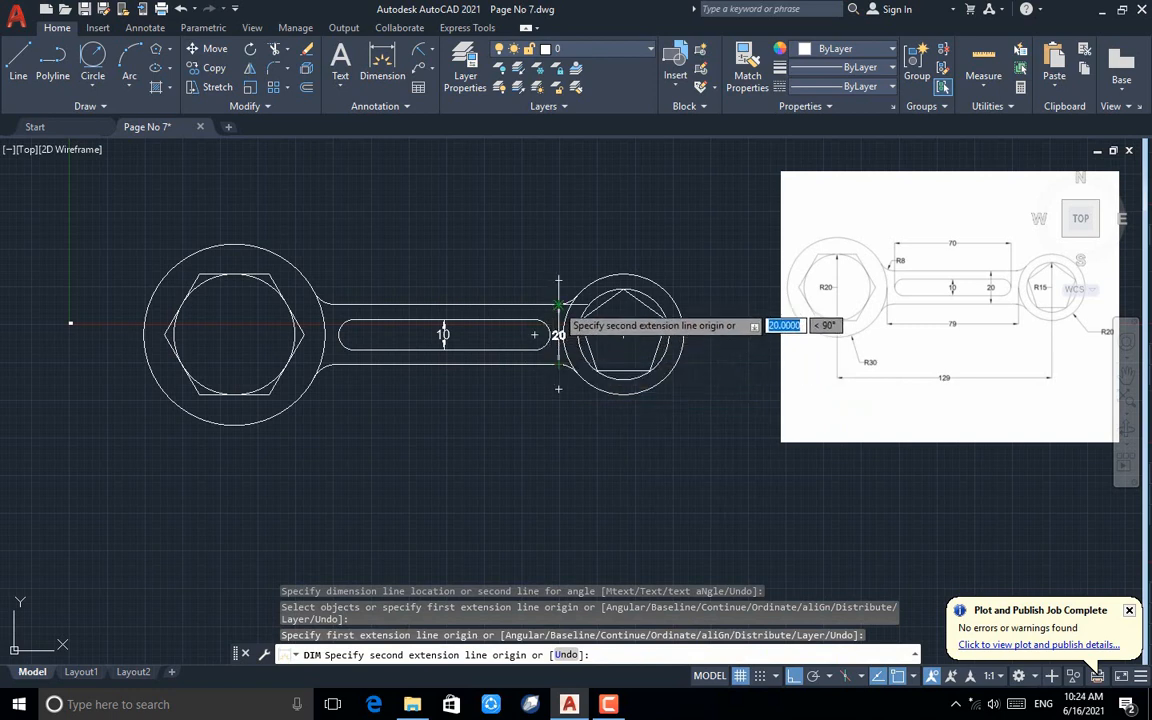
pyautogui.click(558, 305)
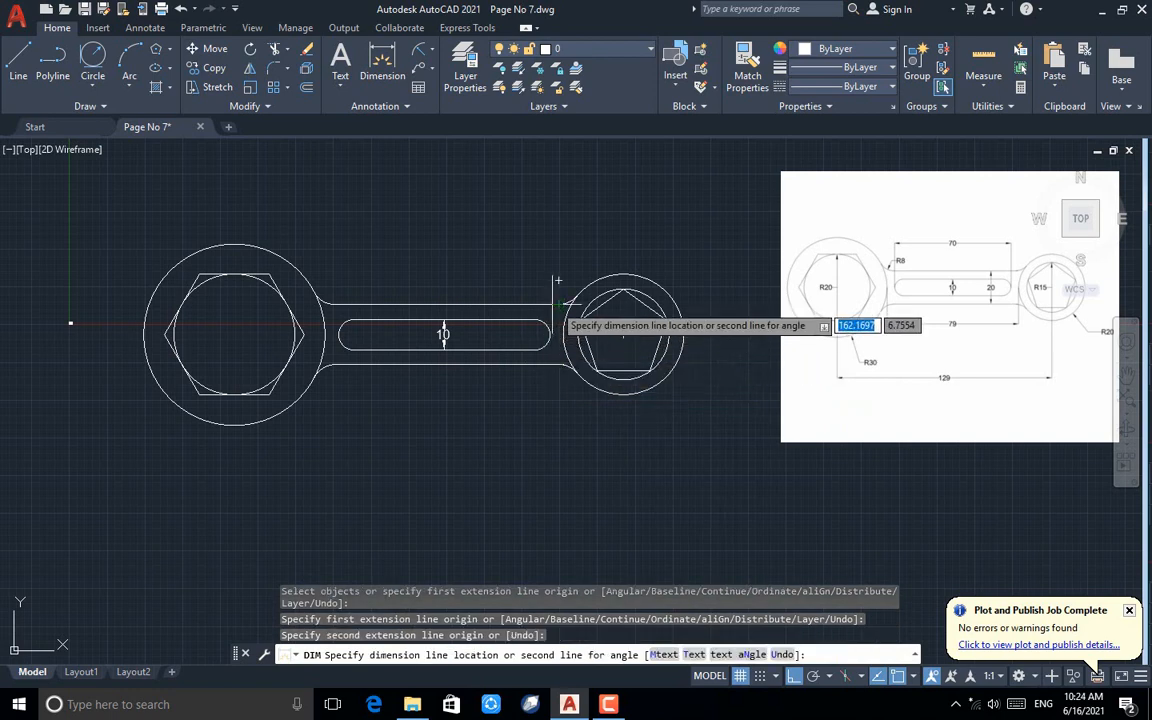
pyautogui.click(495, 300)
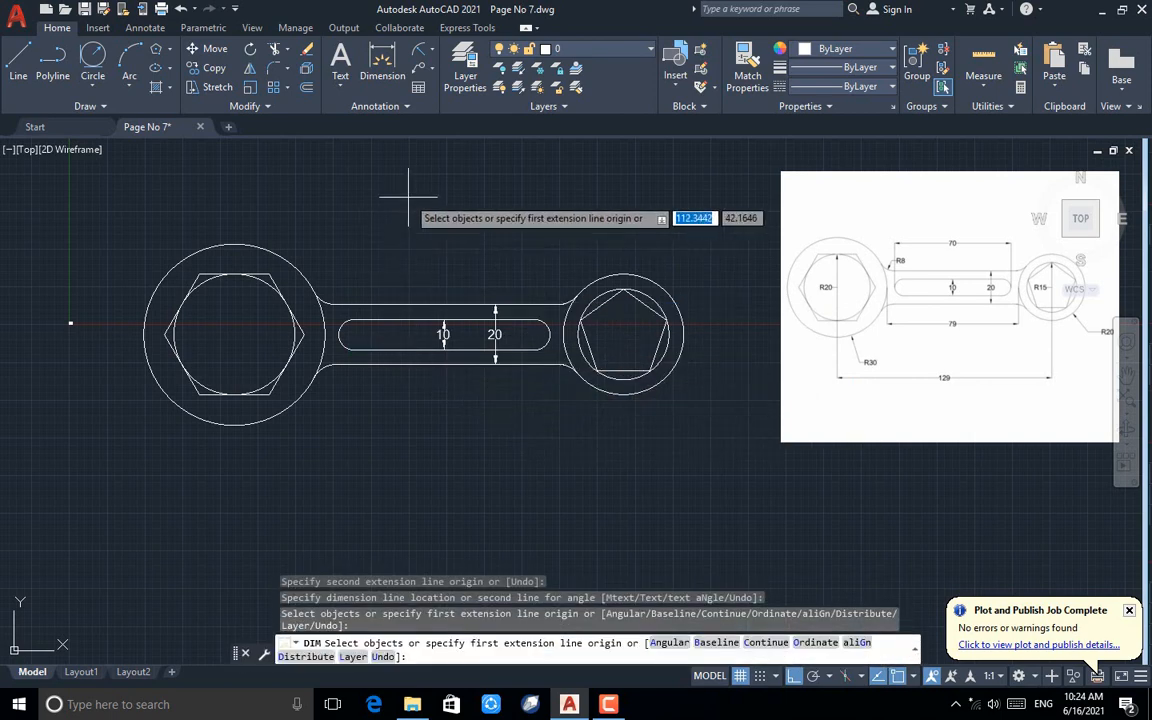
pyautogui.press('Return')
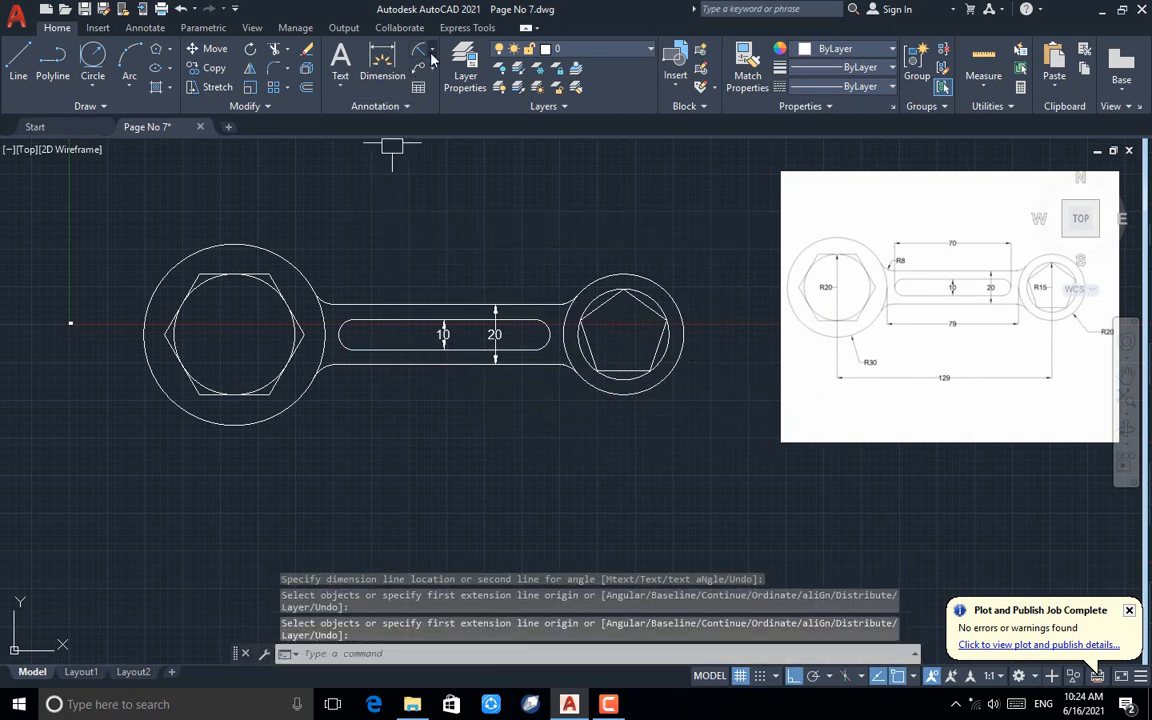
# Add a radius dimension to the upper fillet arc between the handle and the hexagon end
pyautogui.click(431, 54)
pyautogui.click(446, 208)
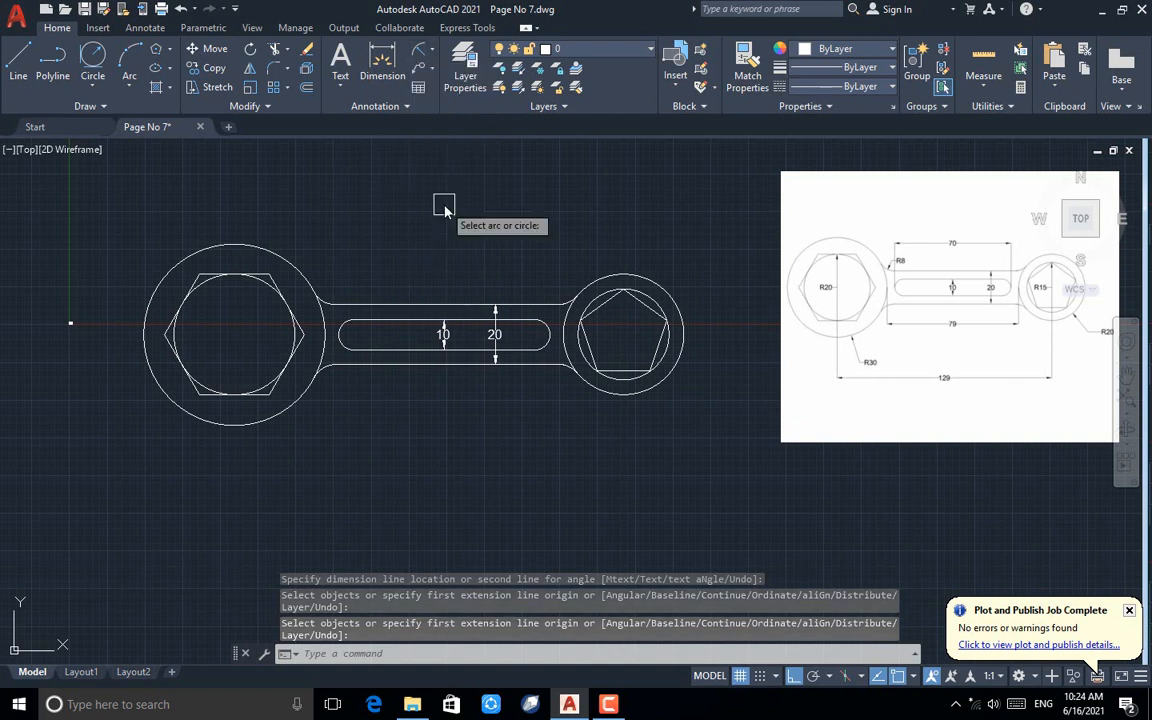
pyautogui.click(322, 301)
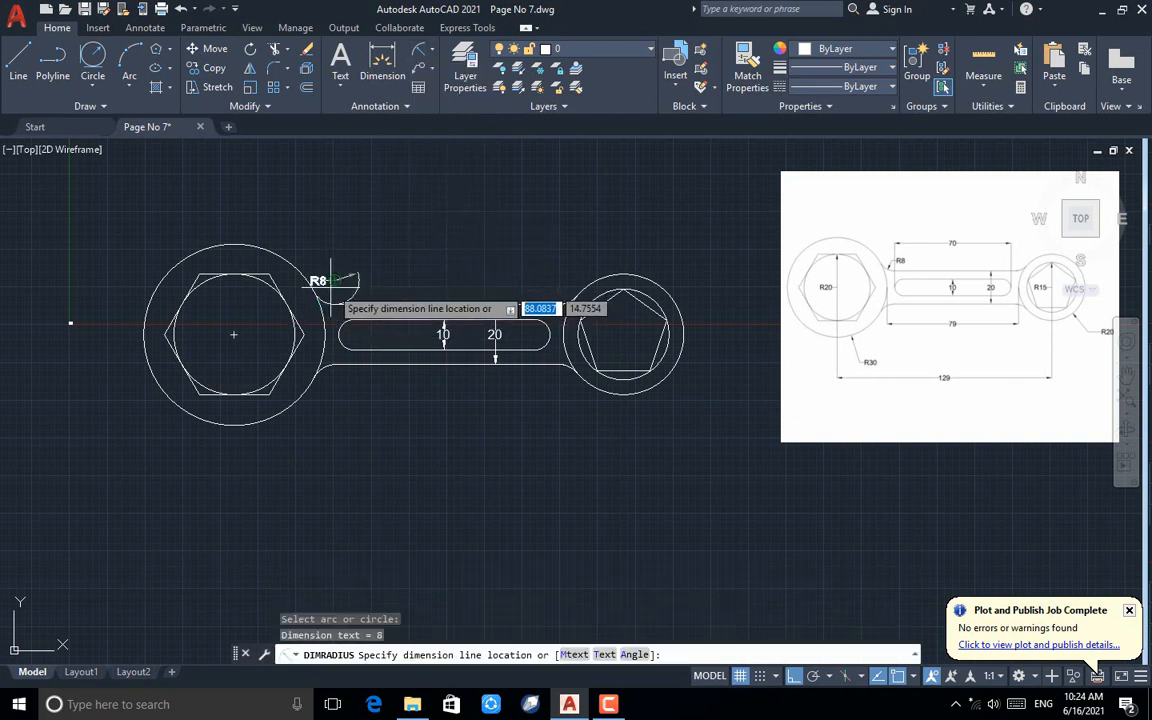
pyautogui.scroll(3, 343, 283)
pyautogui.click(335, 285)
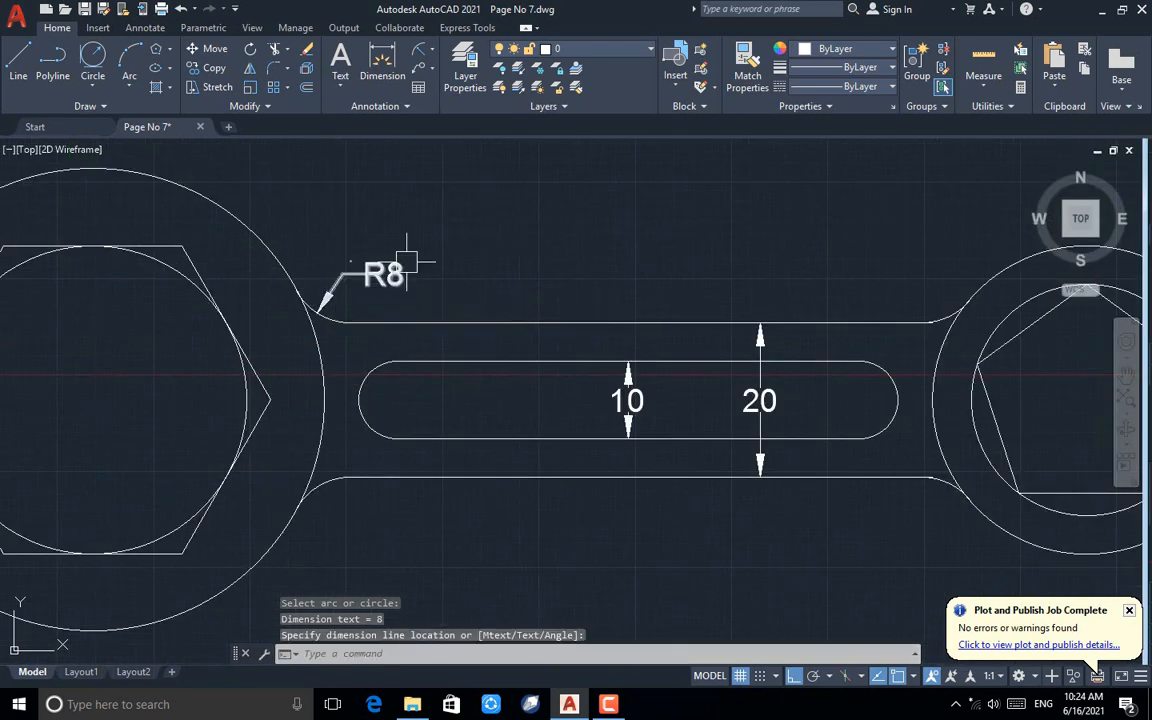
pyautogui.scroll(-2, 477, 271)
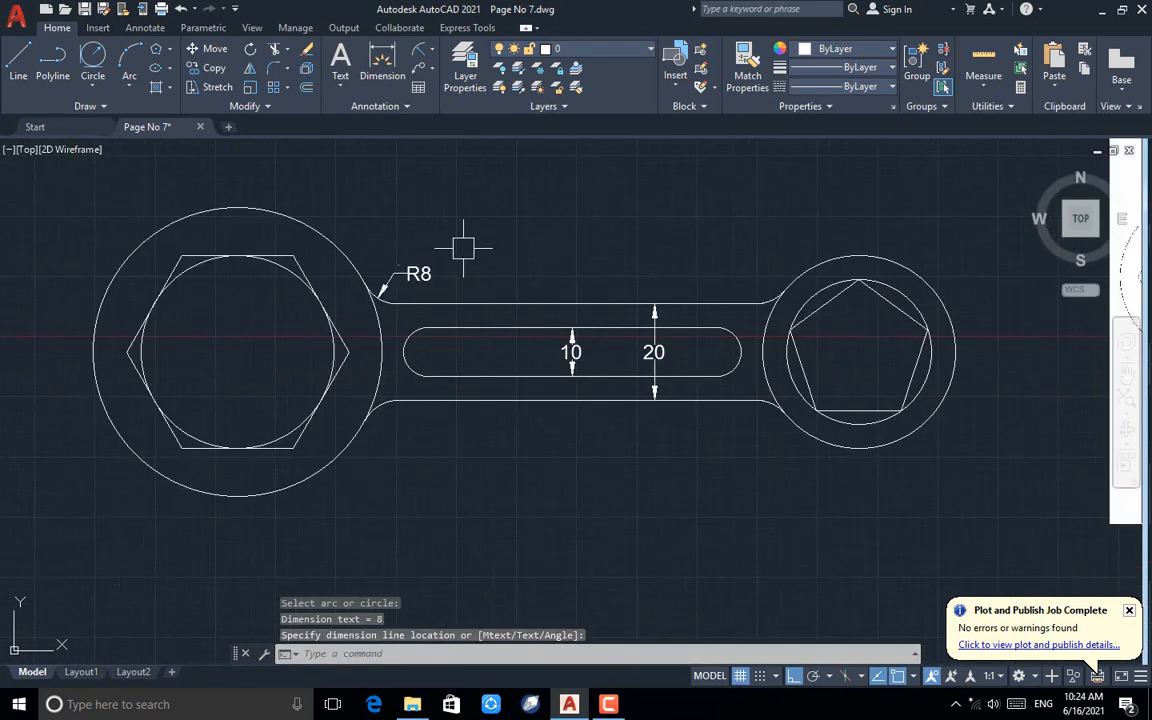
# Add radius dimensions to the outer circles of the hexagon and pentagon ends, placing both texts below and outside the circles
pyautogui.click(420, 50)
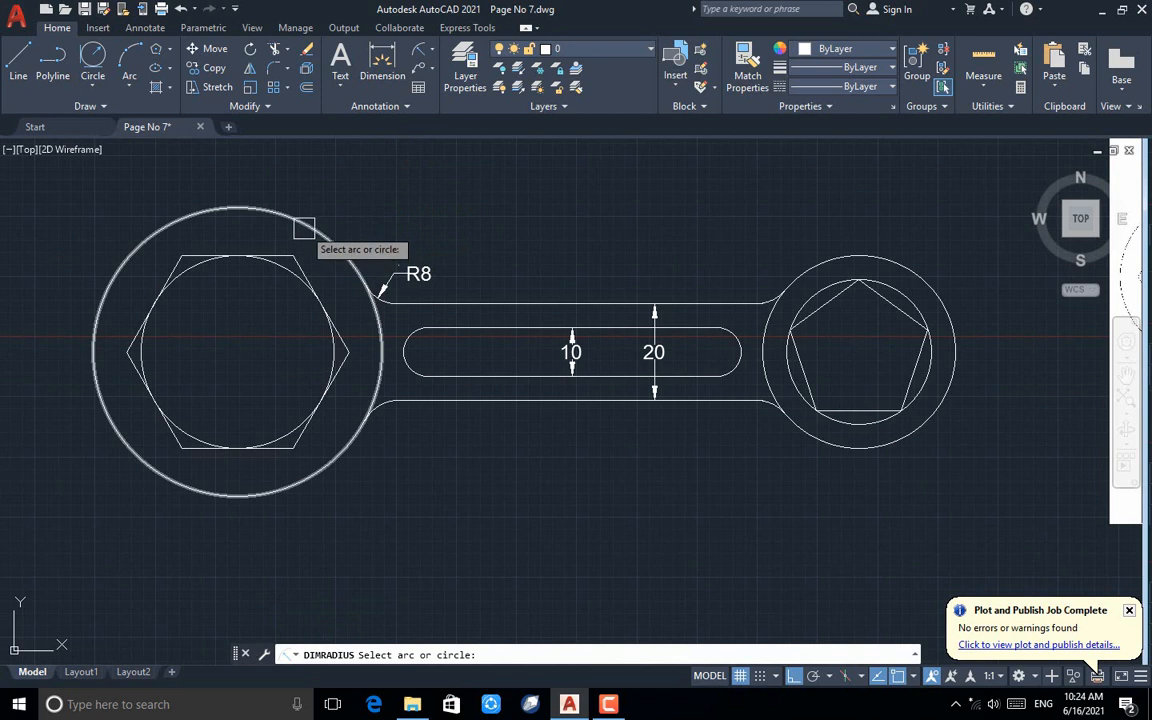
pyautogui.click(311, 472)
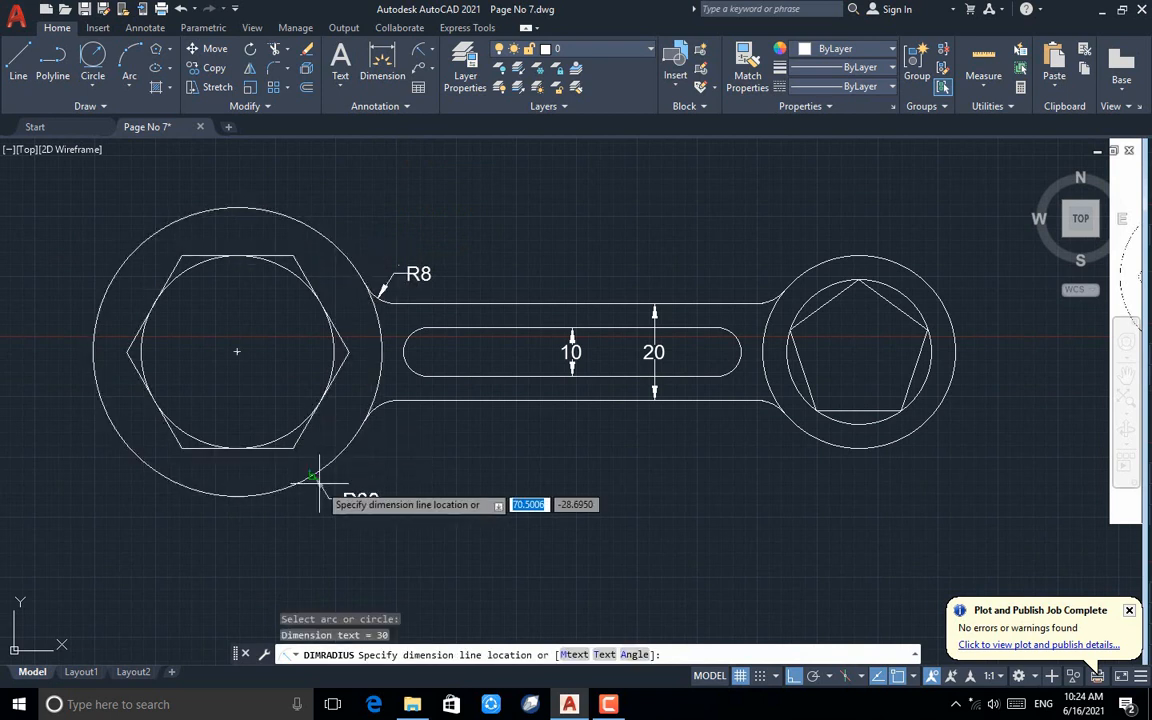
pyautogui.click(373, 534)
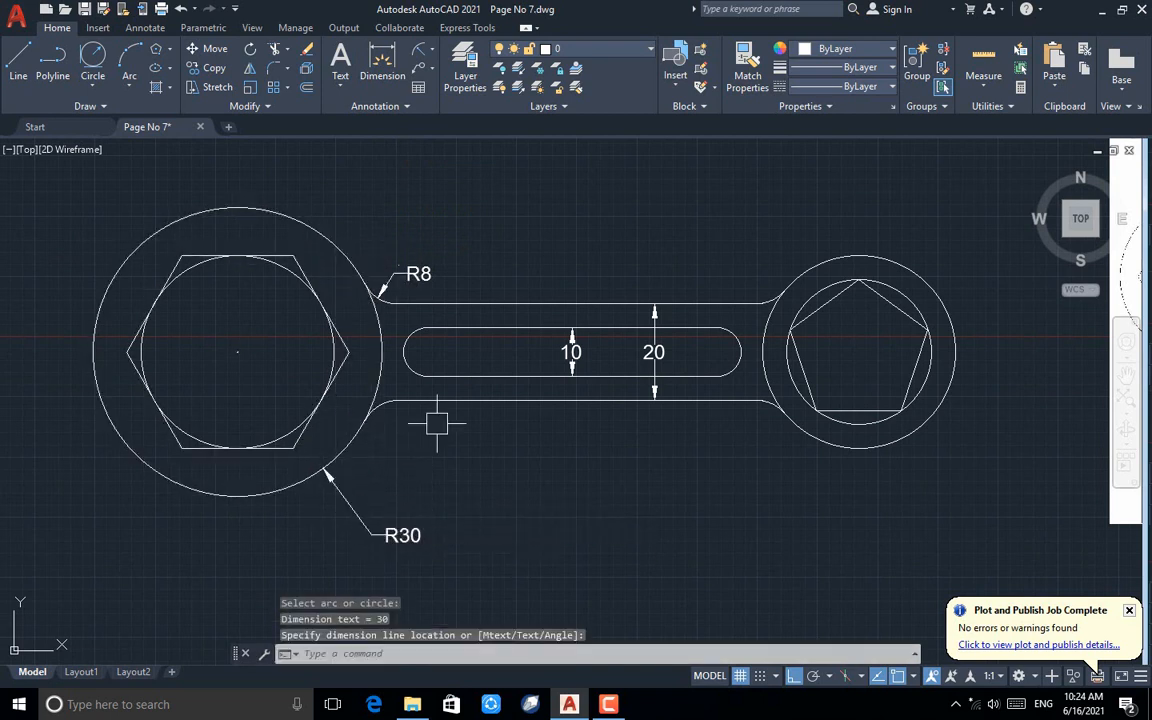
pyautogui.press('Return')
pyautogui.click(904, 443)
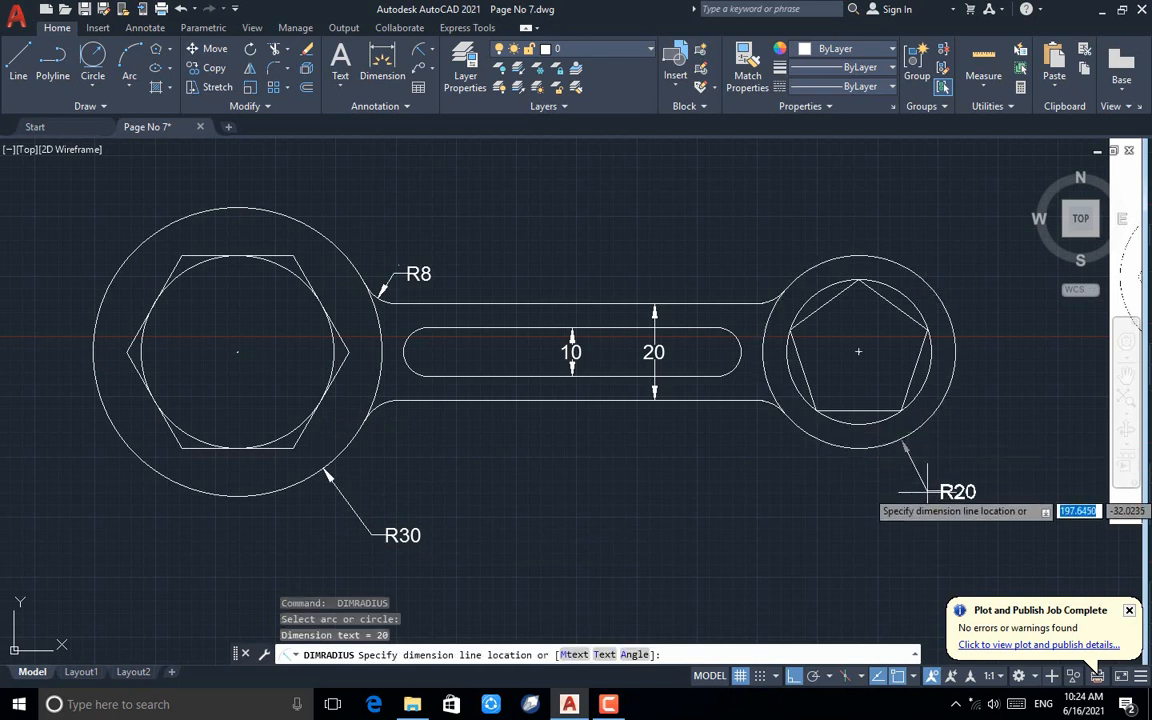
pyautogui.click(950, 468)
# Add a radius dimension to the circle around the pentagon, with its text inside near the centre
pyautogui.press('Return')
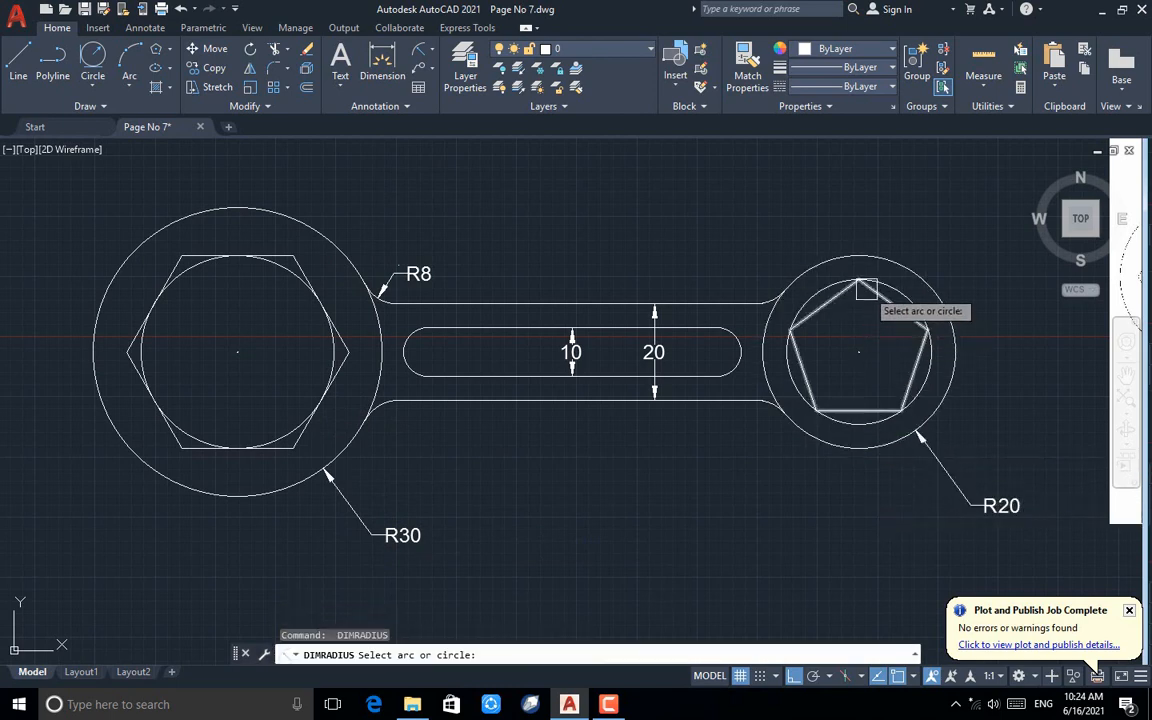
pyautogui.scroll(4, 861, 287)
pyautogui.click(830, 260)
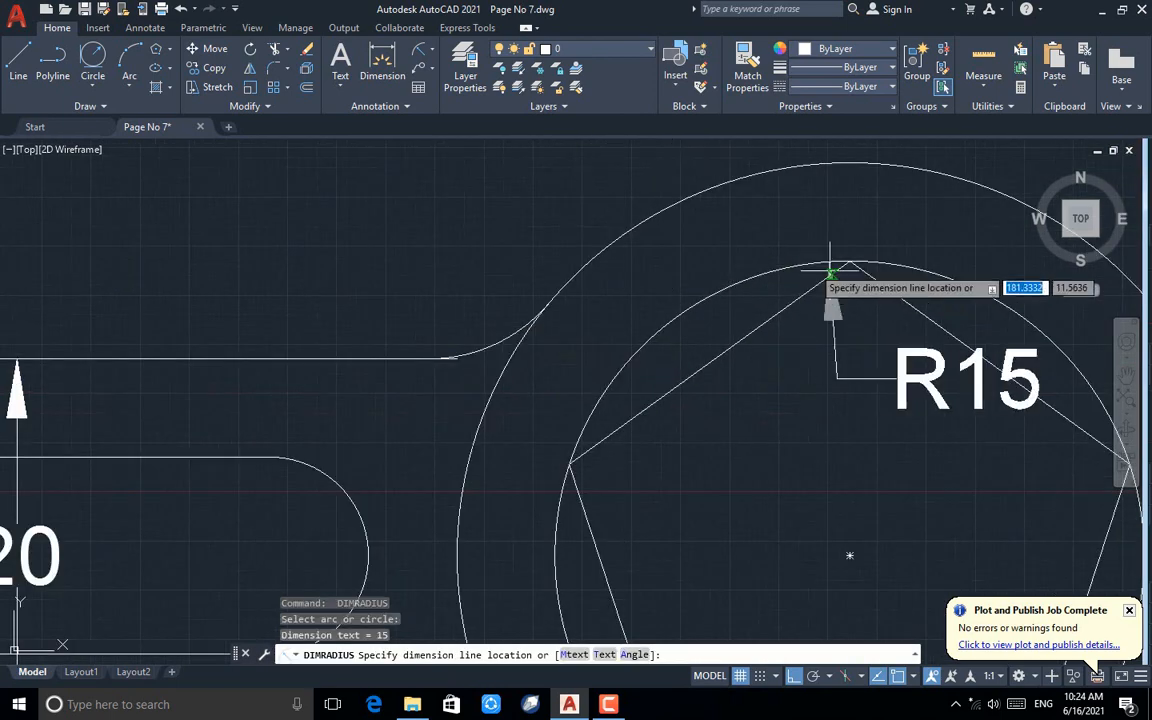
pyautogui.scroll(-3, 865, 300)
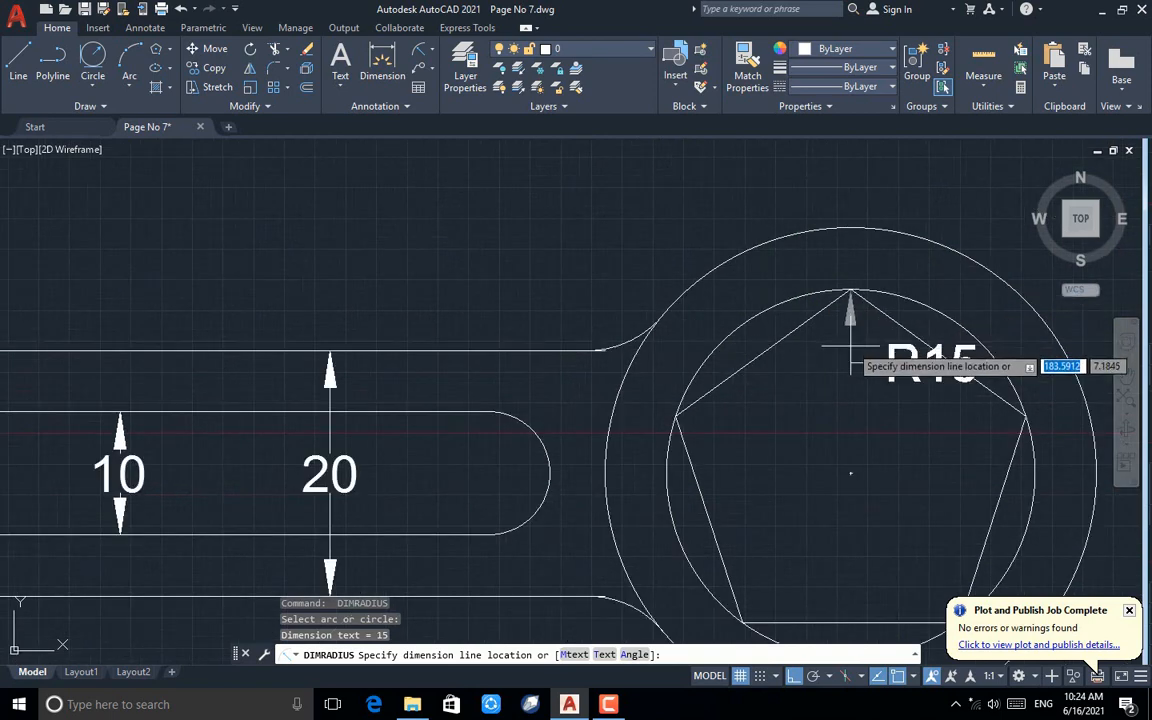
pyautogui.click(851, 470)
pyautogui.scroll(-5, 935, 436)
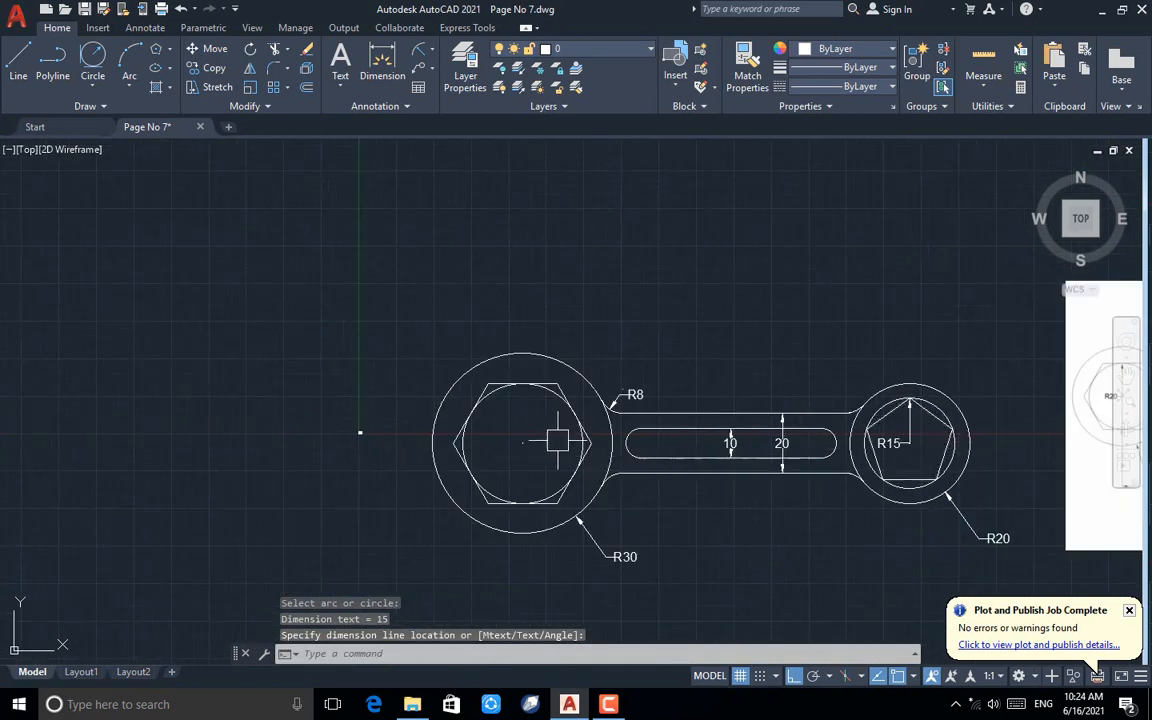
# Add a radius dimension to the circle inside the hexagon, with its text near the centre
pyautogui.scroll(2, 477, 402)
pyautogui.press('Return')
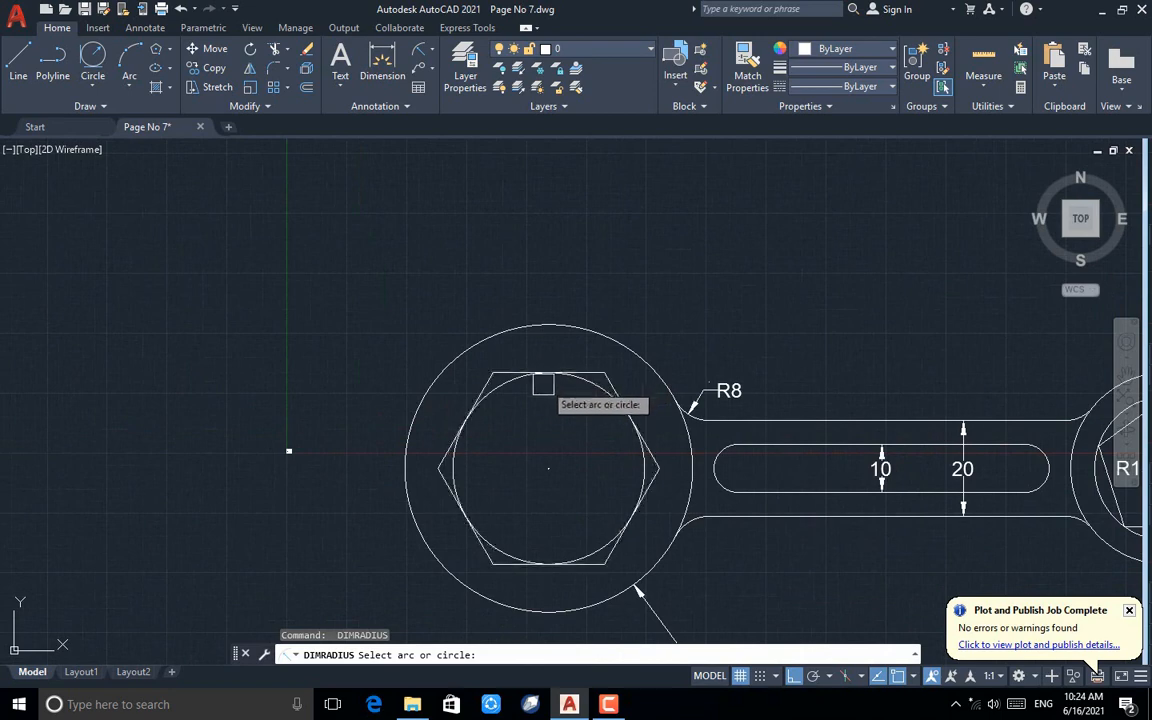
pyautogui.click(550, 374)
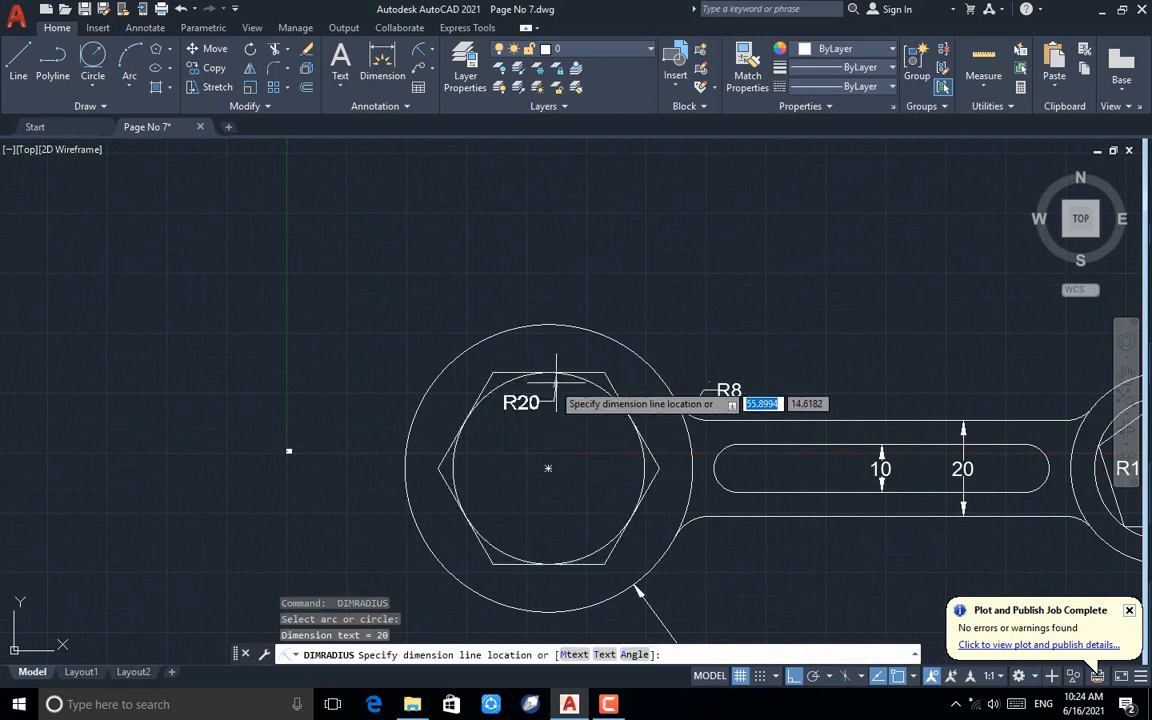
pyautogui.click(543, 443)
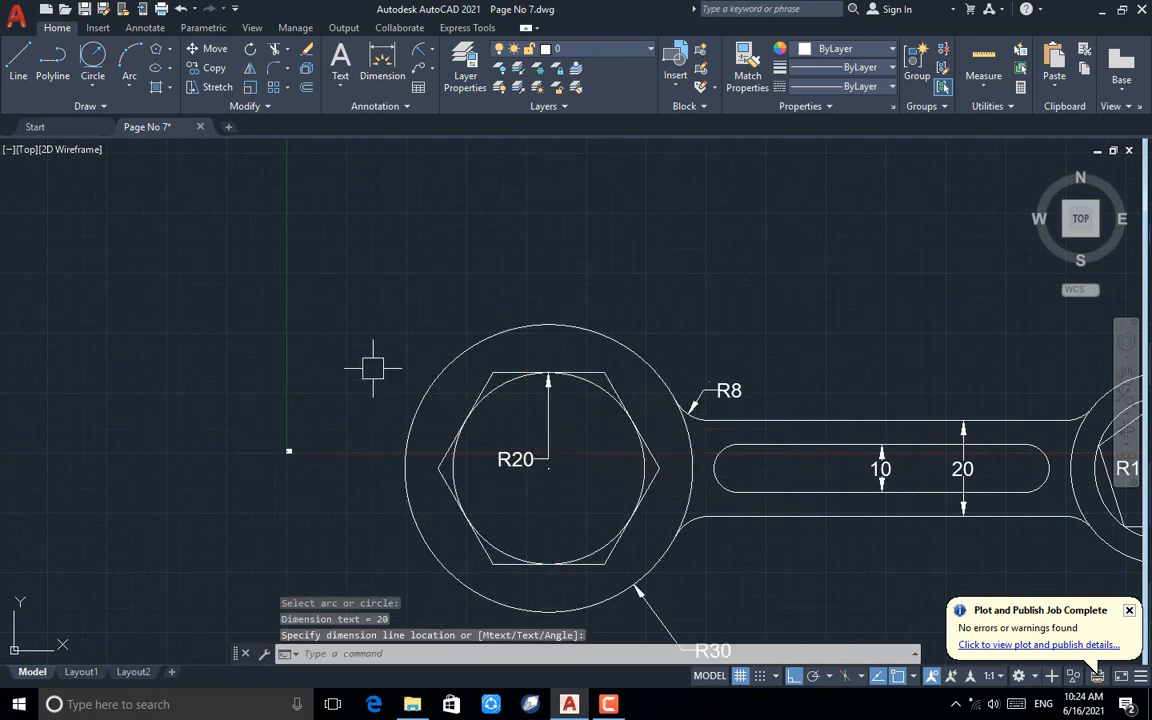
# Add a horizontal linear dimension below the handle between the facing quadrants of the two outer circles
pyautogui.scroll(-4, 372, 367)
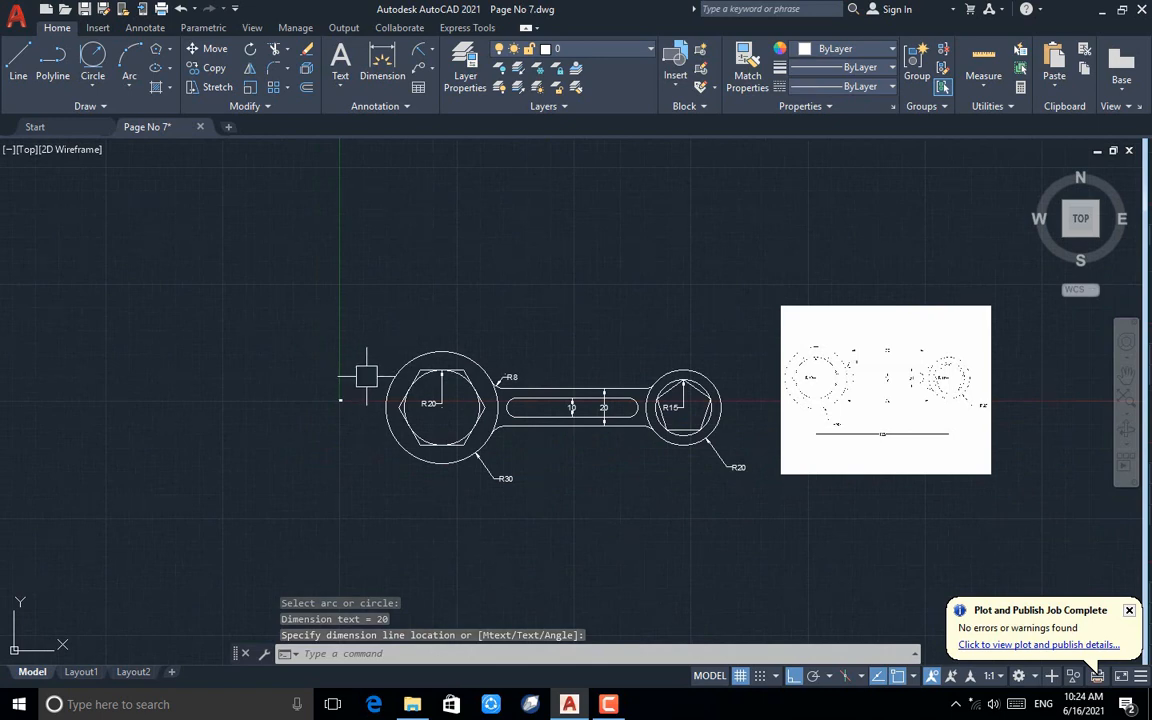
pyautogui.scroll(2, 594, 445)
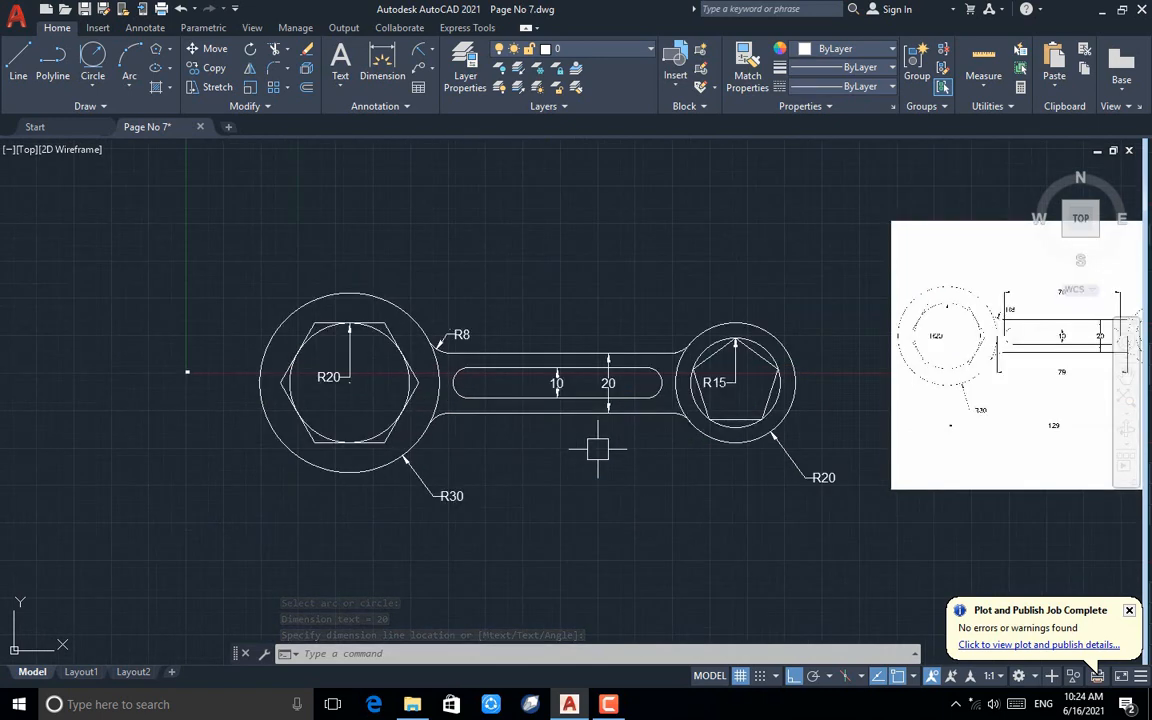
pyautogui.scroll(2, 656, 424)
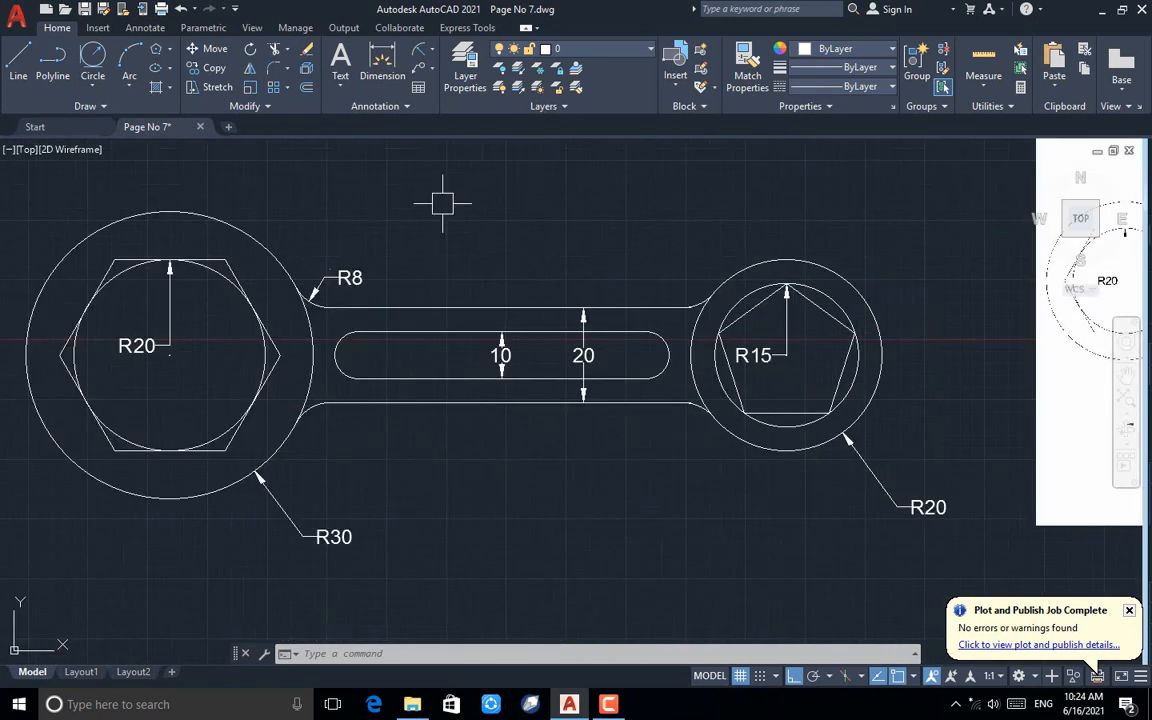
pyautogui.click(433, 52)
pyautogui.click(410, 78)
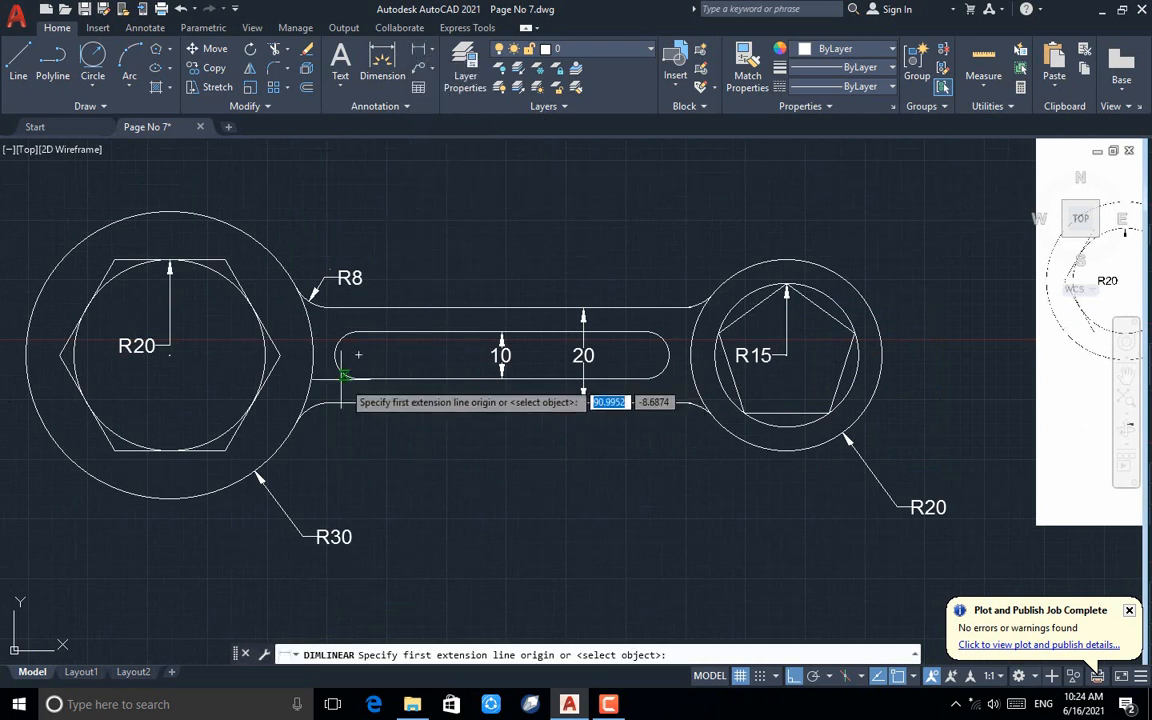
pyautogui.click(313, 354)
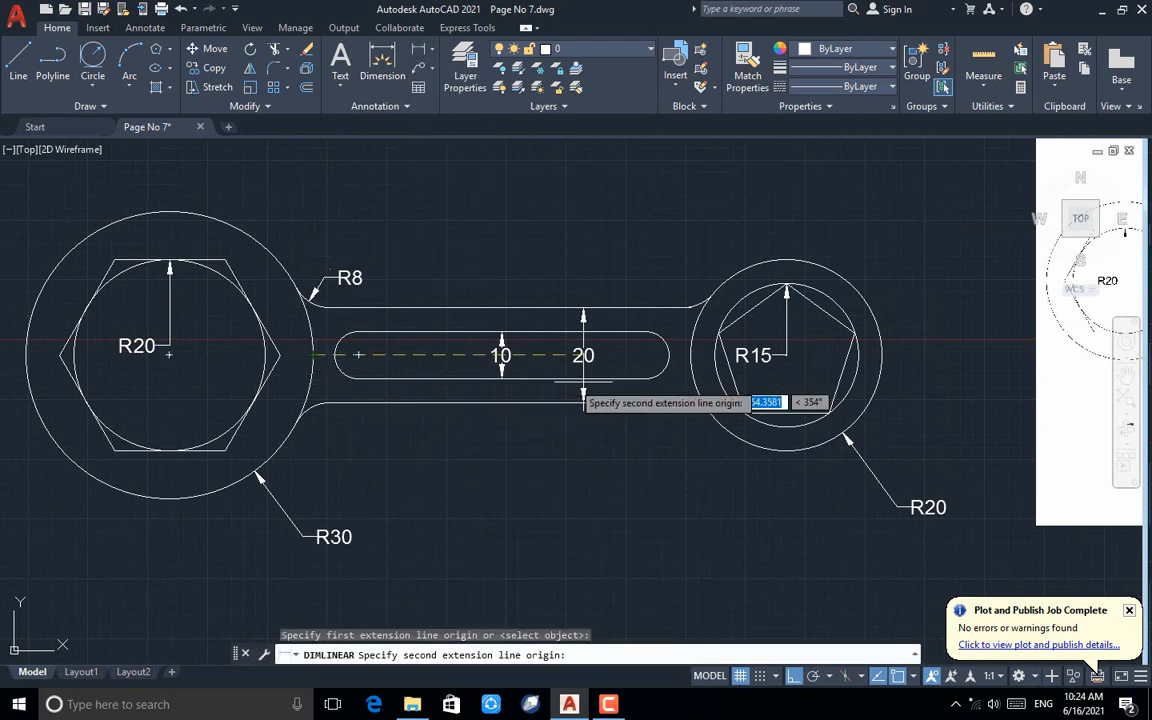
pyautogui.click(690, 355)
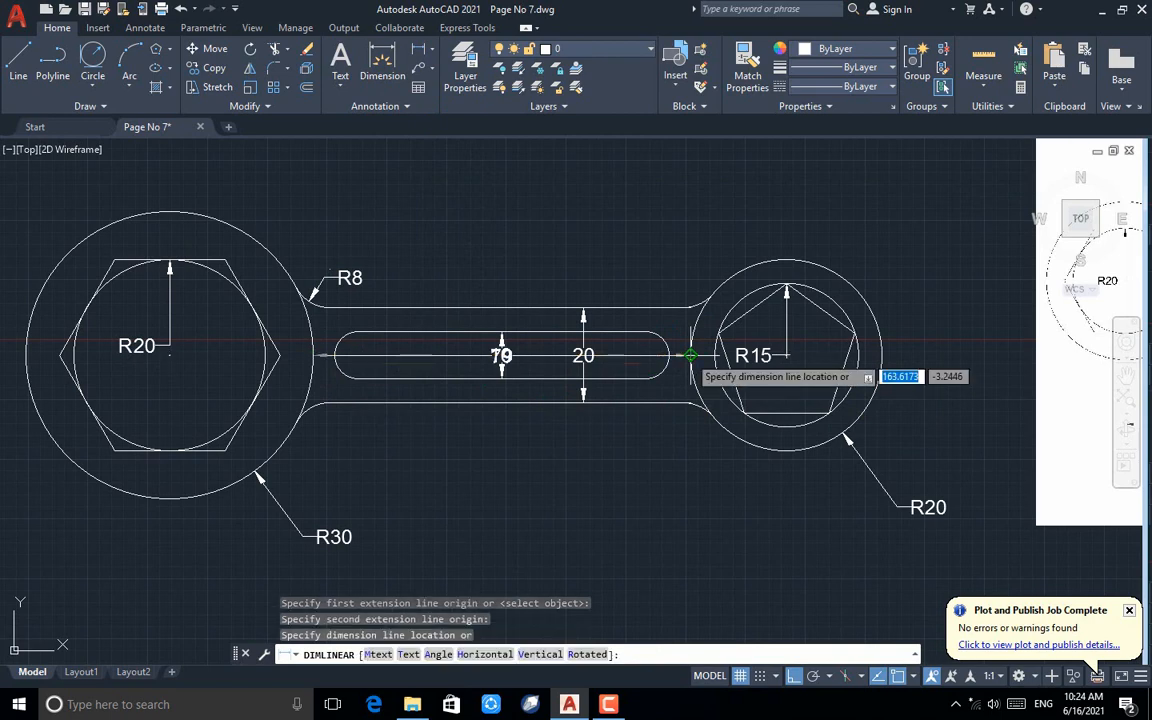
pyautogui.click(684, 467)
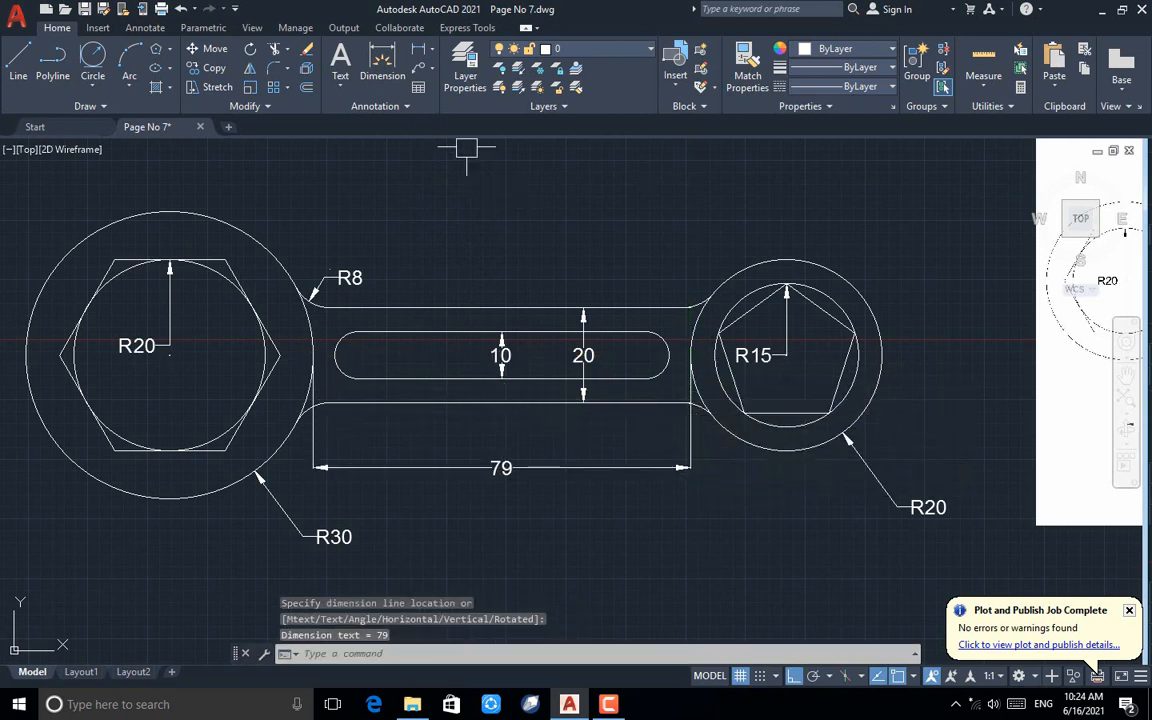
# Dimension the slot's overall length between its rounded ends, placing the dimension line above the handle
pyautogui.click(383, 68)
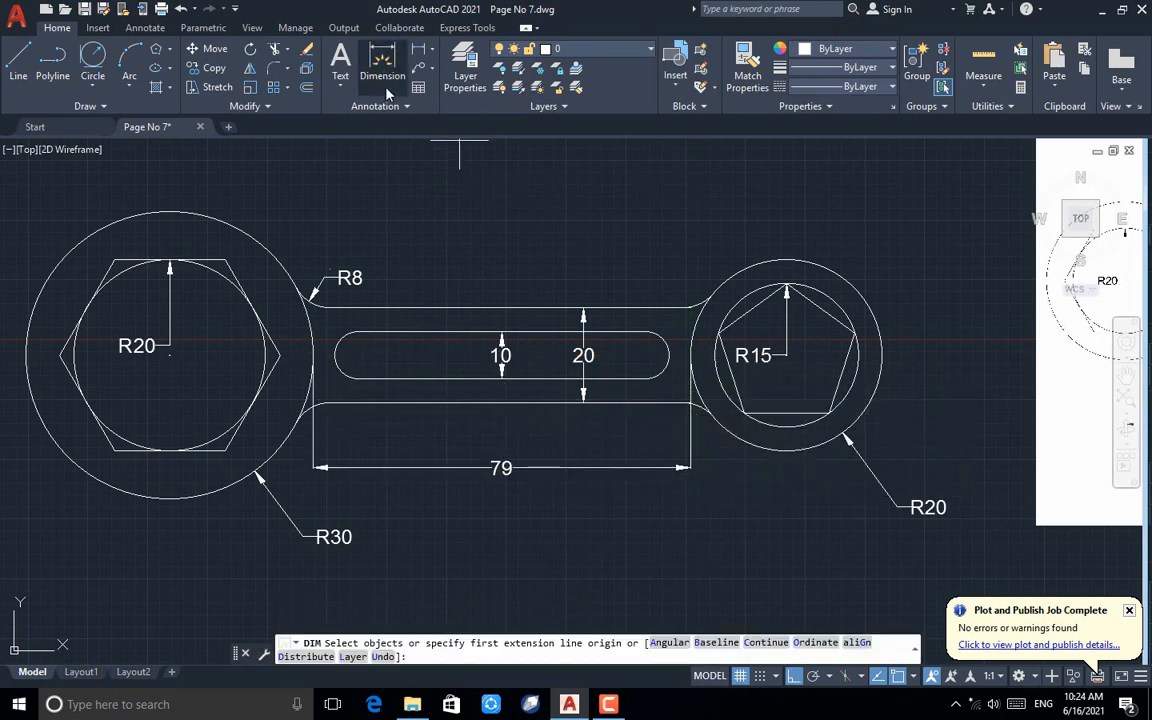
pyautogui.click(335, 355)
pyautogui.click(668, 355)
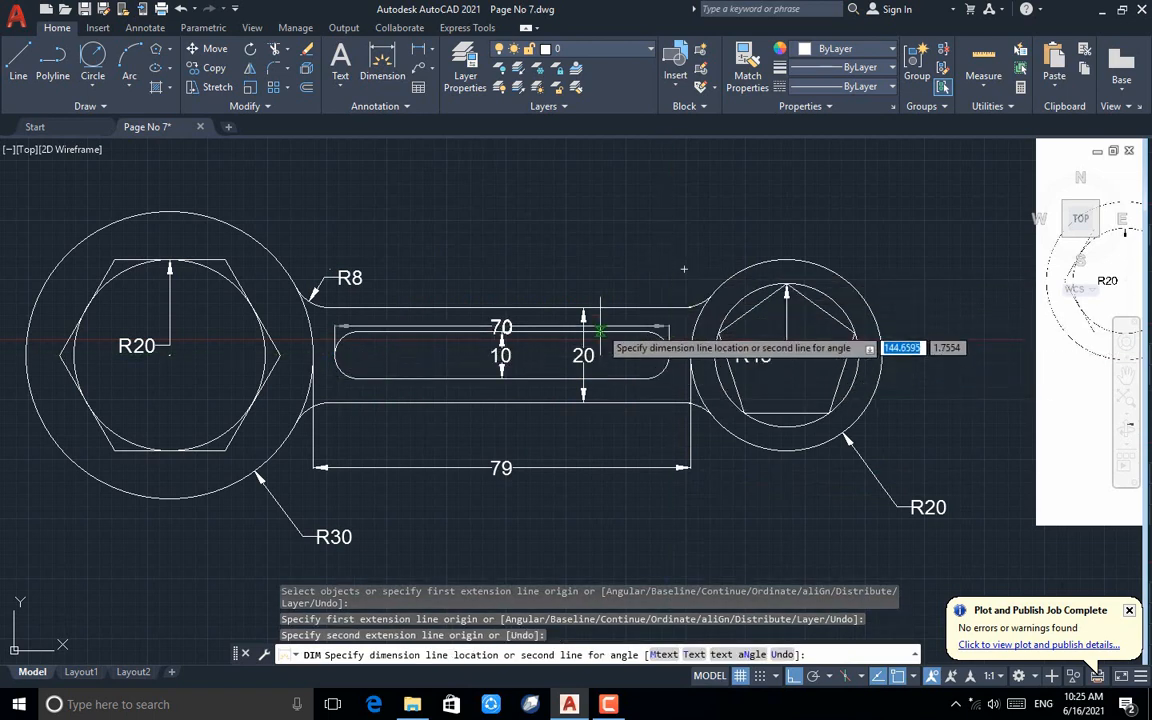
pyautogui.click(585, 241)
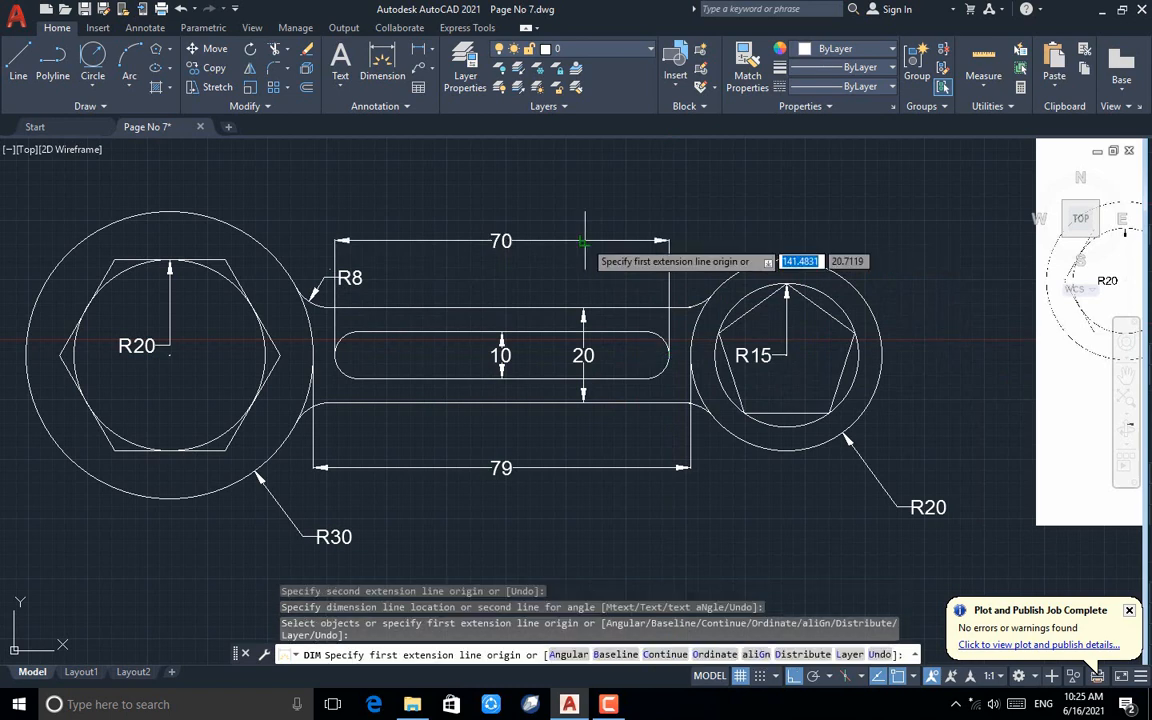
pyautogui.press('Escape')
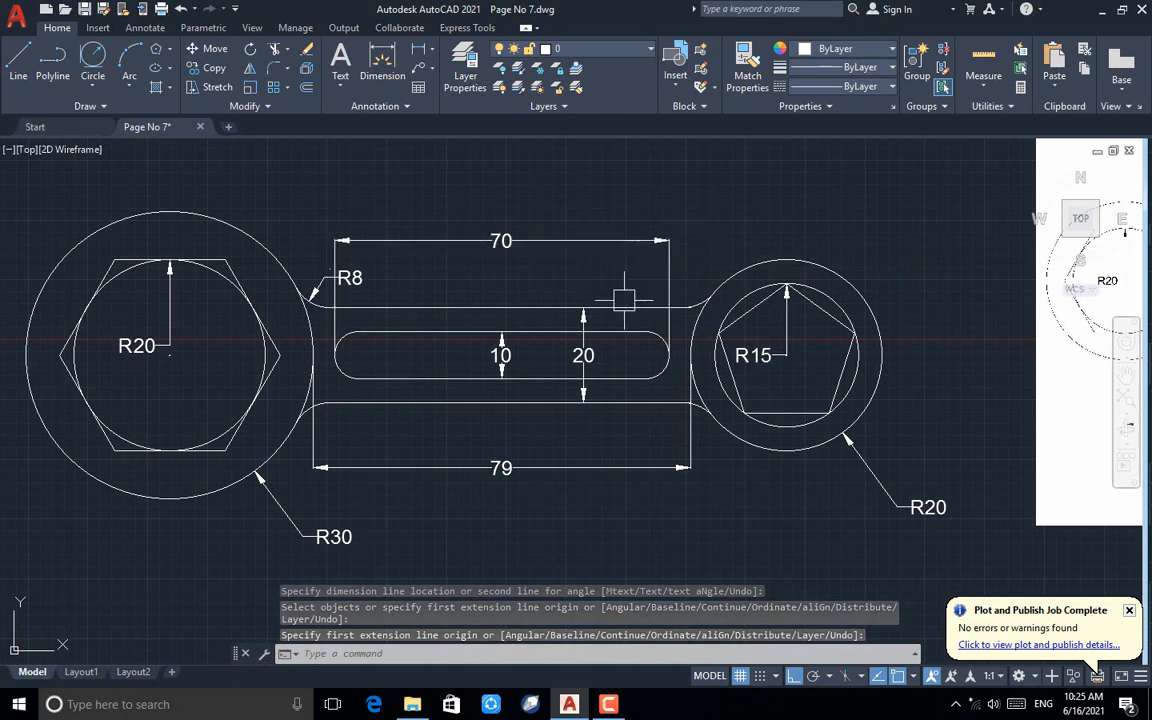
# Add a horizontal linear dimension between the centres of the hexagon and pentagon ends, placing its line below the wrench and the other dimensions
pyautogui.scroll(-2, 600, 210)
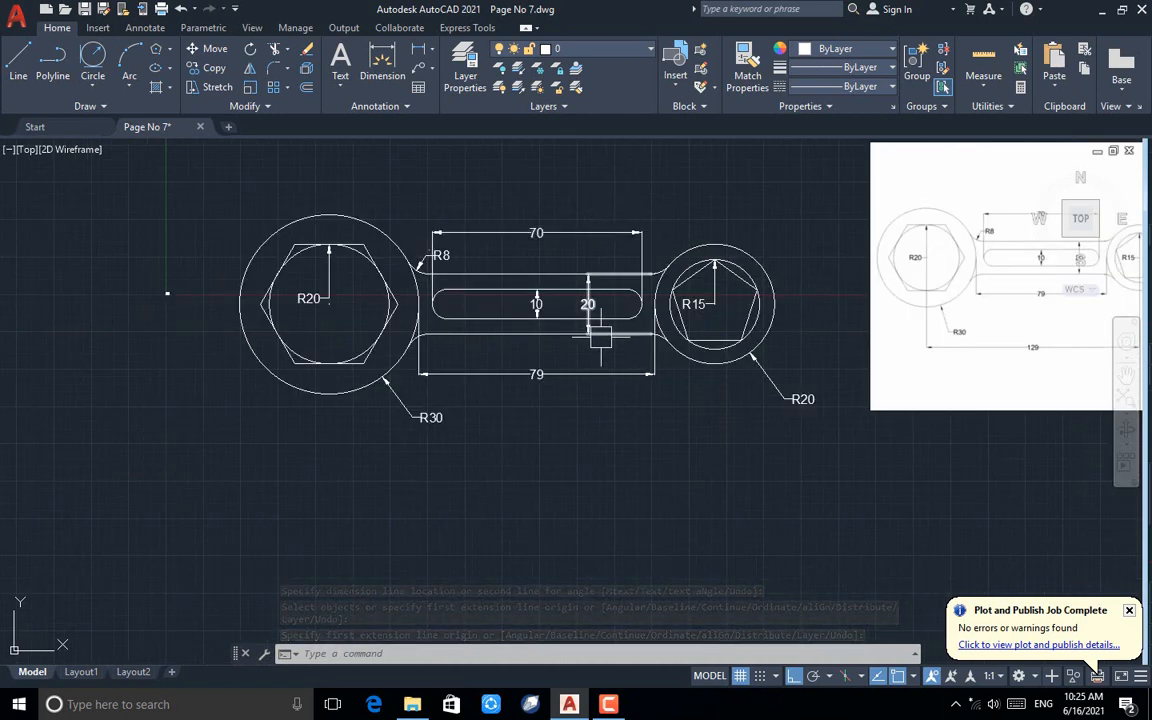
pyautogui.click(382, 80)
pyautogui.click(329, 302)
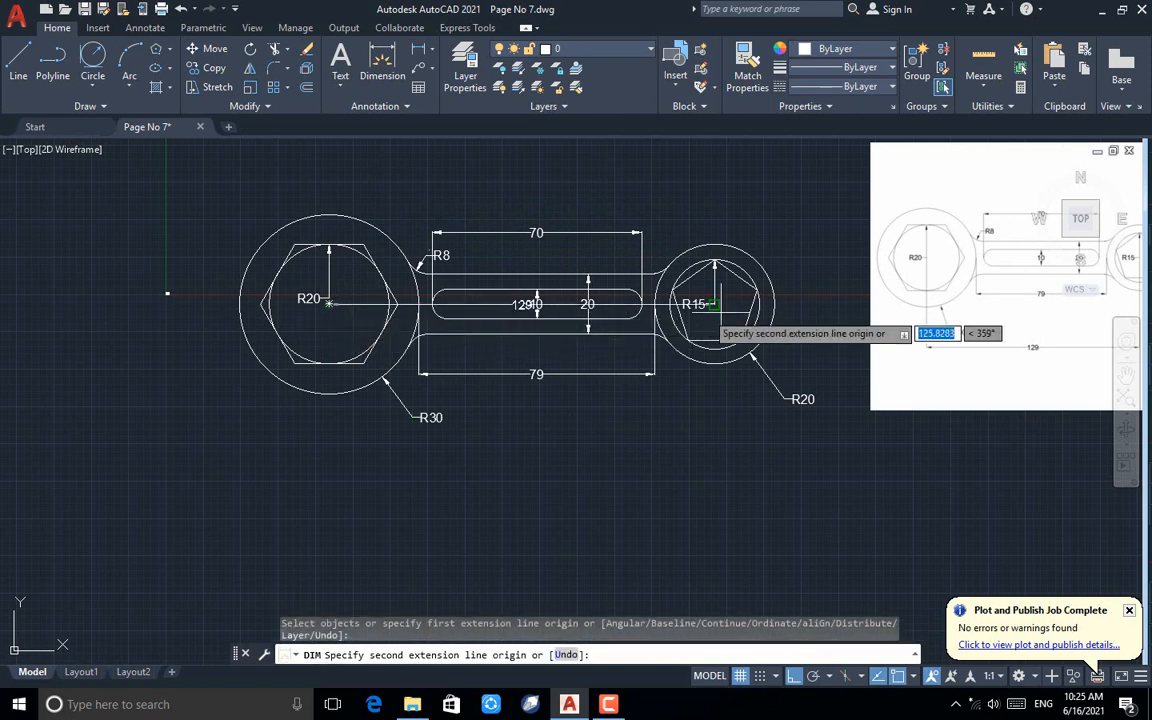
pyautogui.click(714, 303)
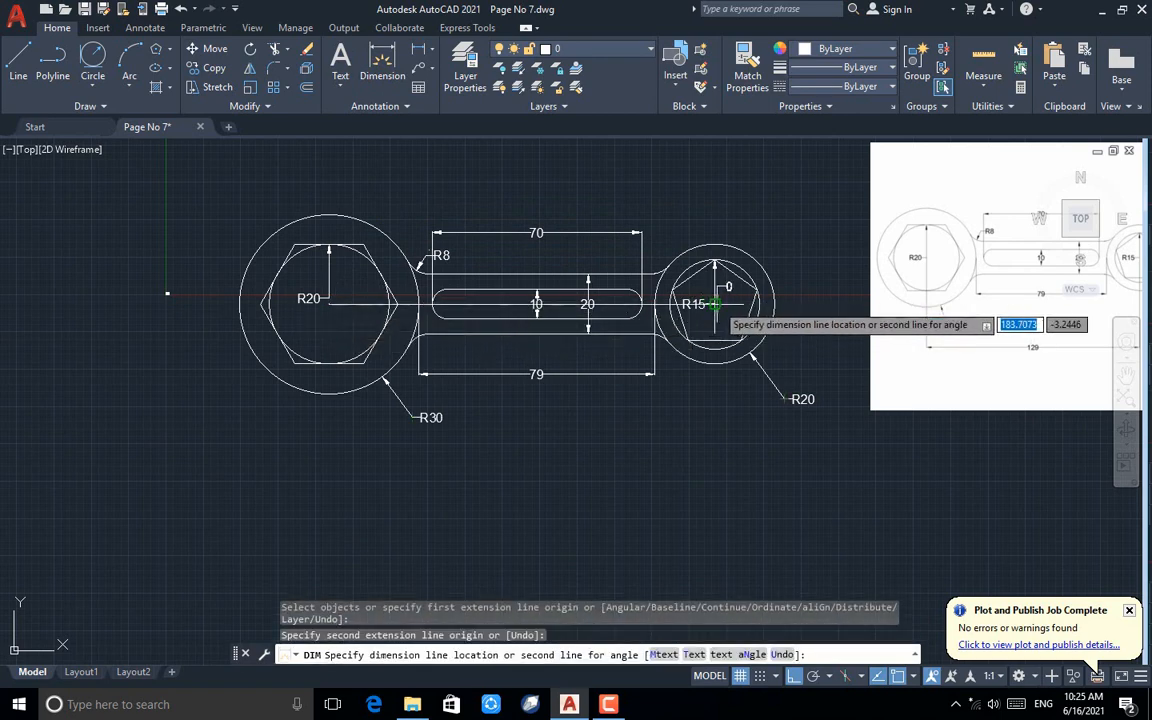
pyautogui.click(710, 441)
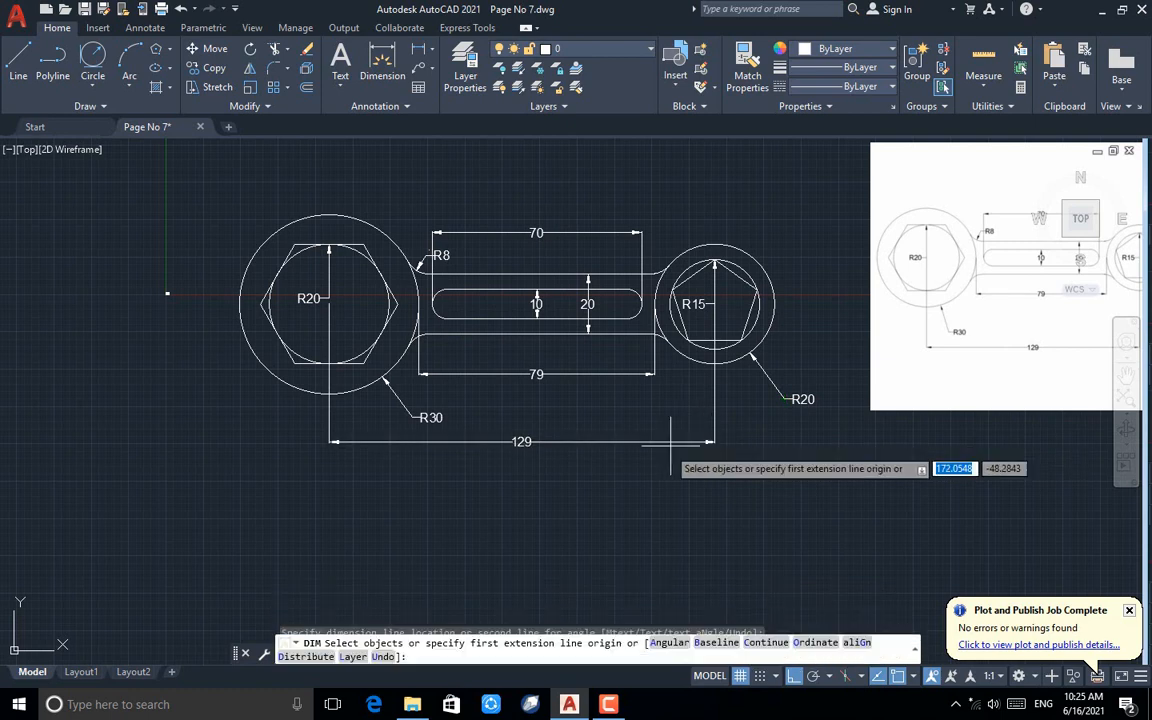
pyautogui.press('Return')
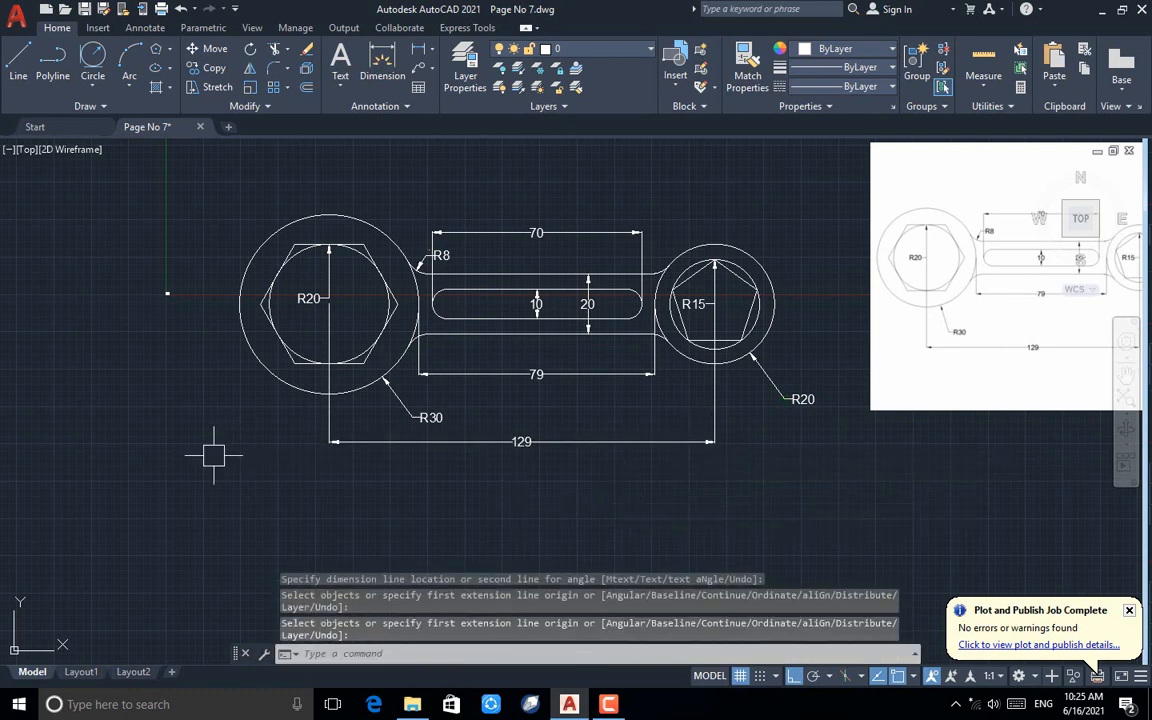
pyautogui.click(1130, 378)
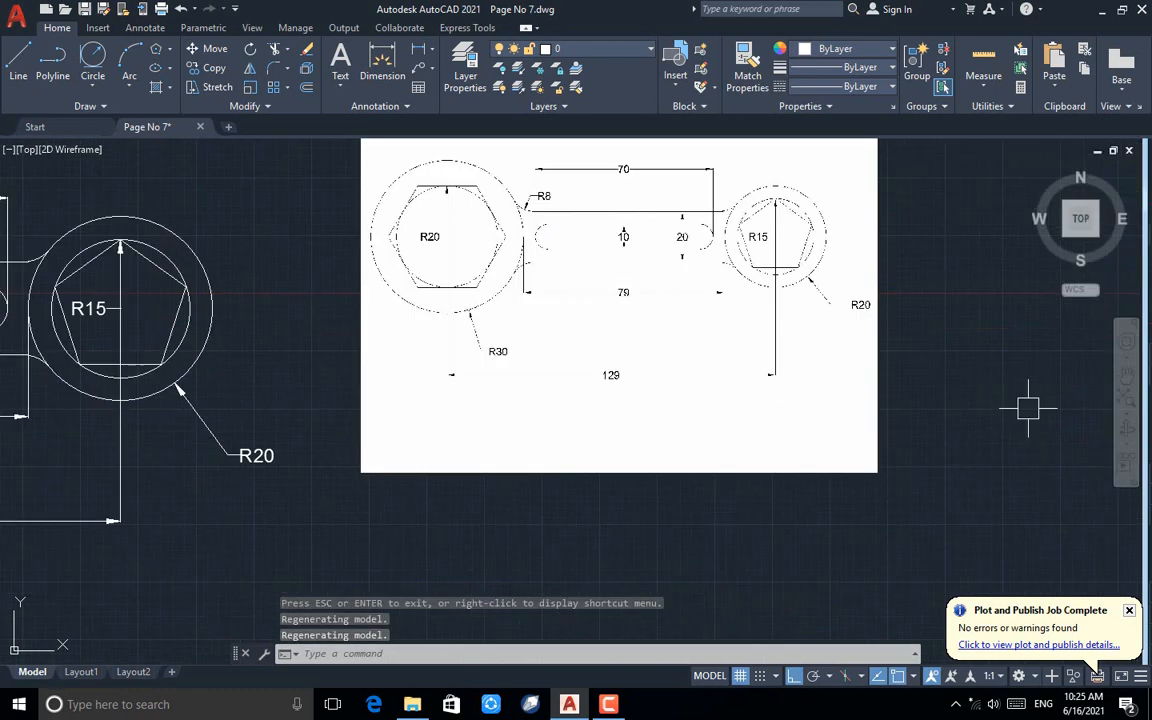
pyautogui.scroll(-3, 1028, 406)
pyautogui.scroll(-1, 214, 492)
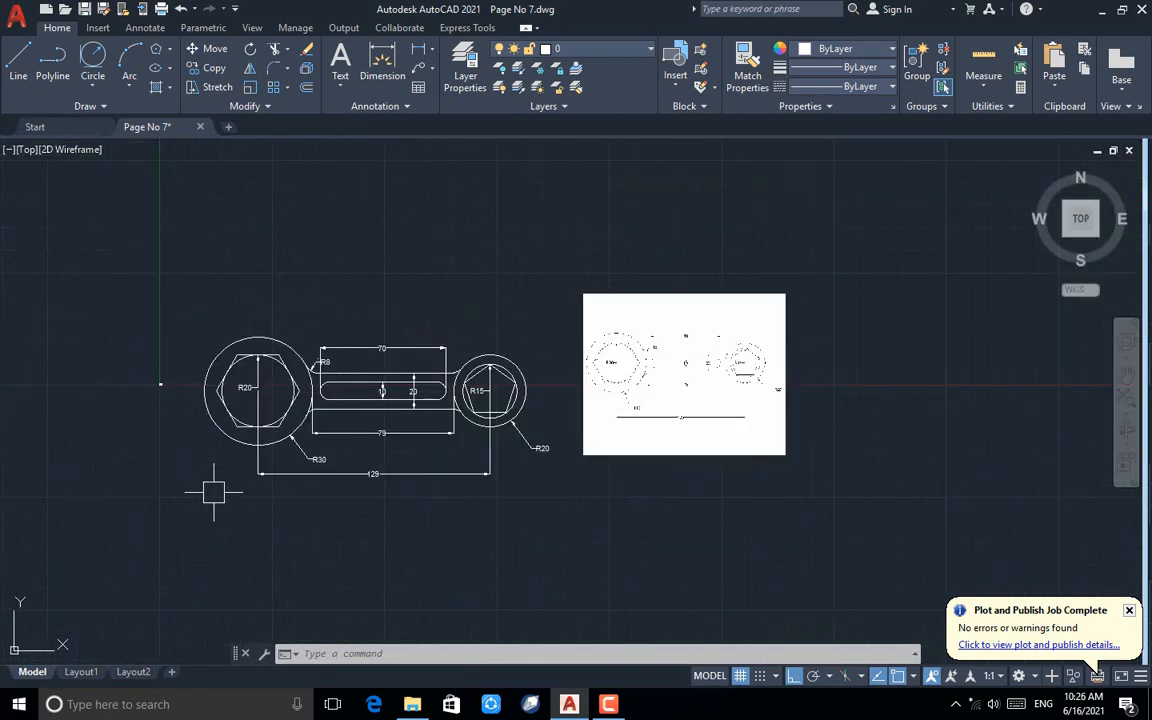
pyautogui.scroll(2, 410, 508)
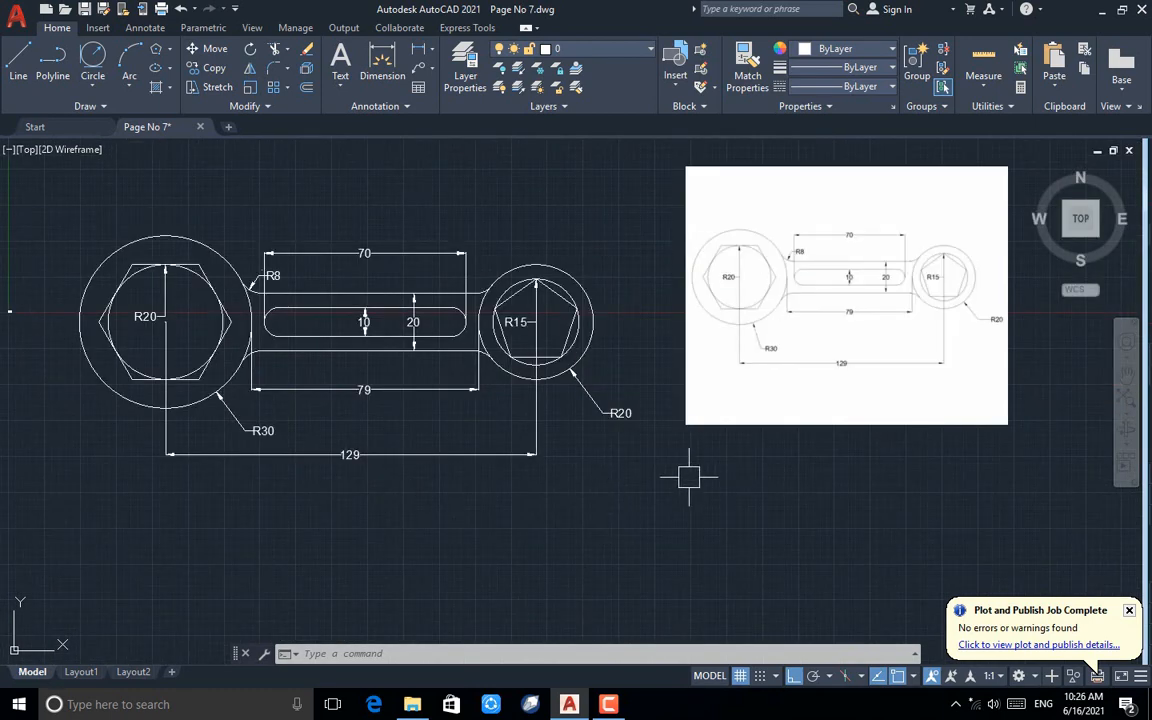